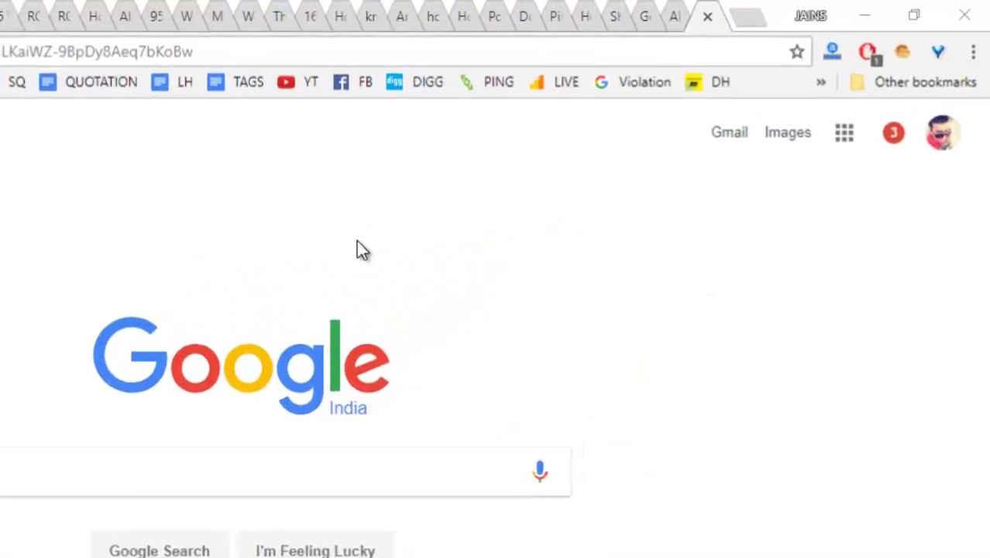
Open the signed-in account's Google+ profile, go to the Brands page and start creating a Google+ page.
{"action": "left_click", "coordinate": [944, 129]}
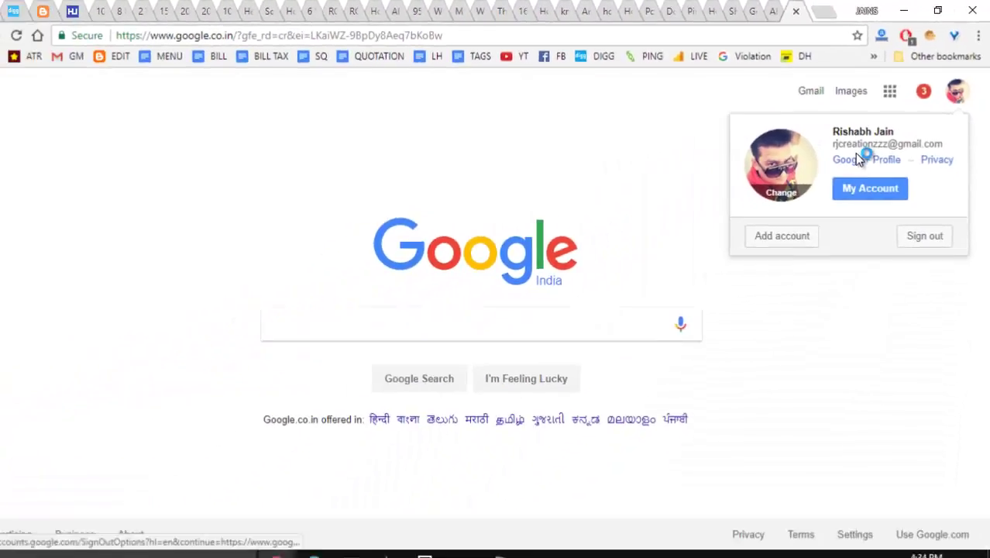
{"action": "left_click", "coordinate": [857, 159]}
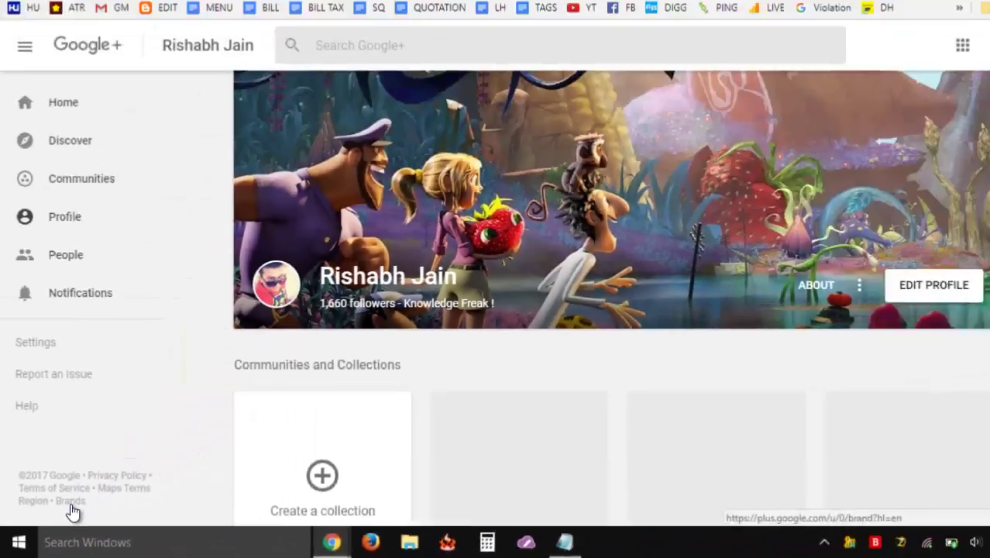
{"action": "left_click", "coordinate": [246, 378]}
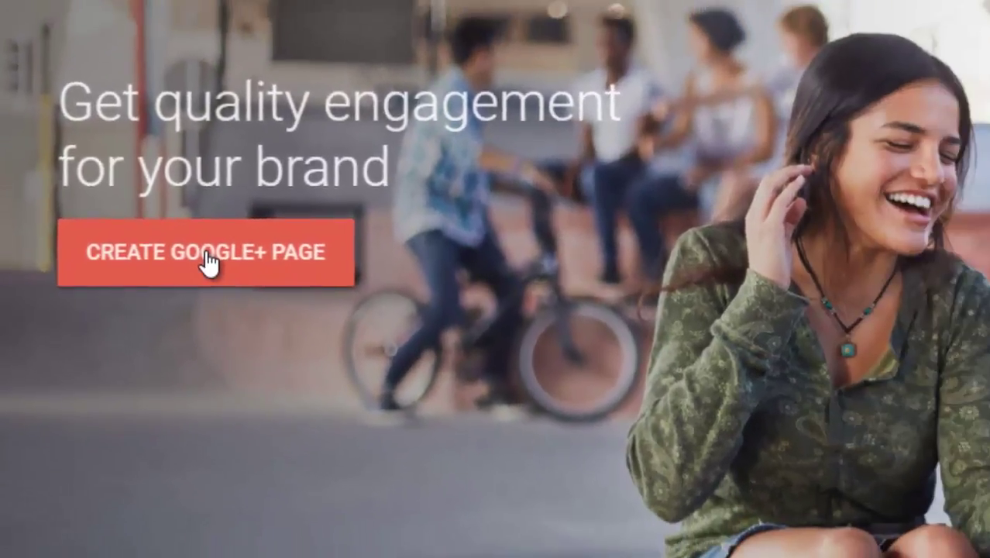
{"action": "left_click", "coordinate": [211, 254]}
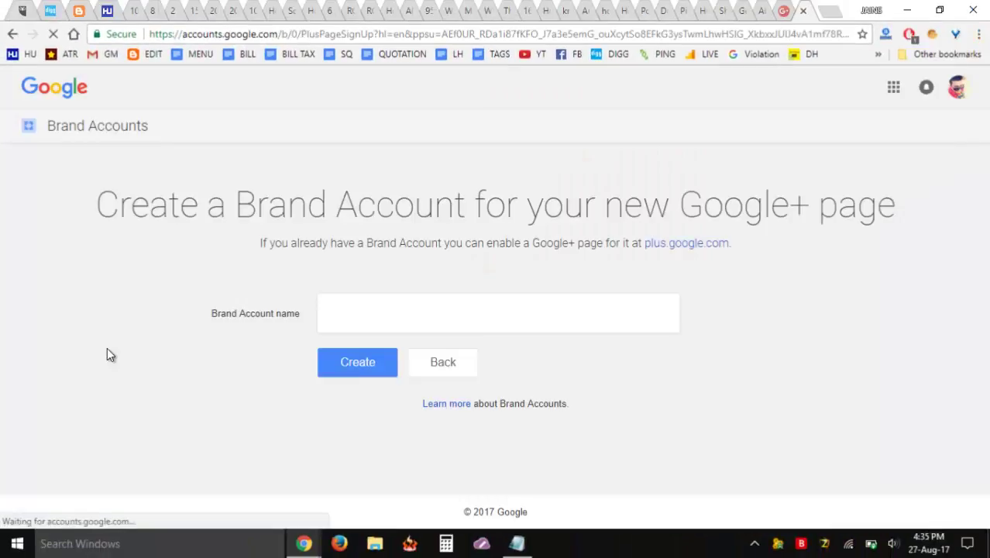
Create a Brand Account named Hacking University, enable Google+ for it and continue past the welcome message.
{"action": "left_click", "coordinate": [420, 319]}
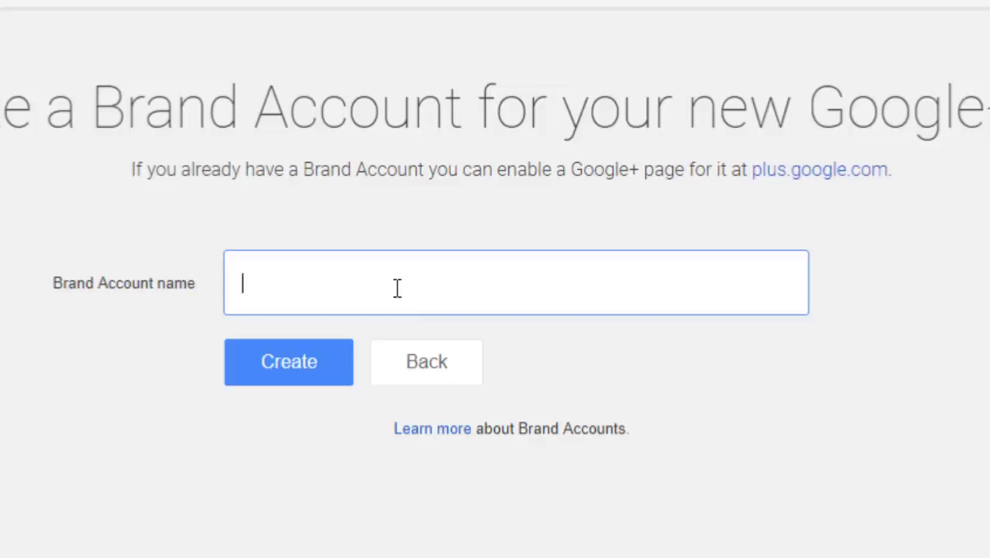
{"action": "type", "text": "Hacking"}
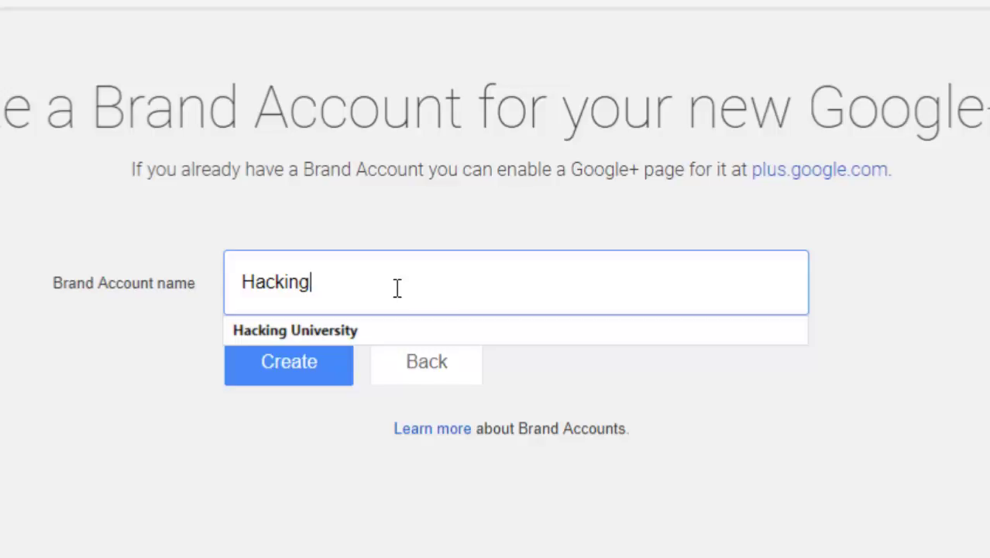
{"action": "type", "text": "University"}
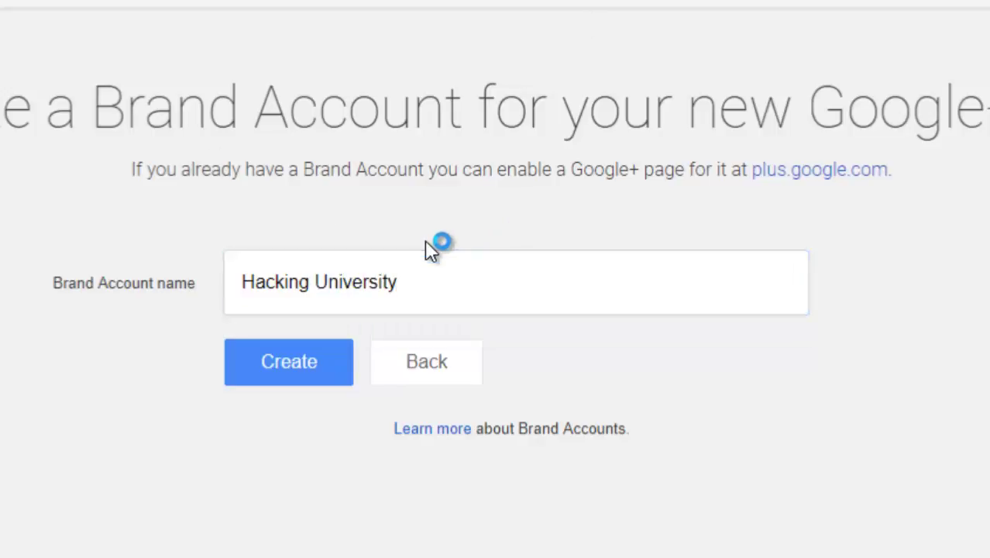
{"action": "left_click", "coordinate": [327, 360]}
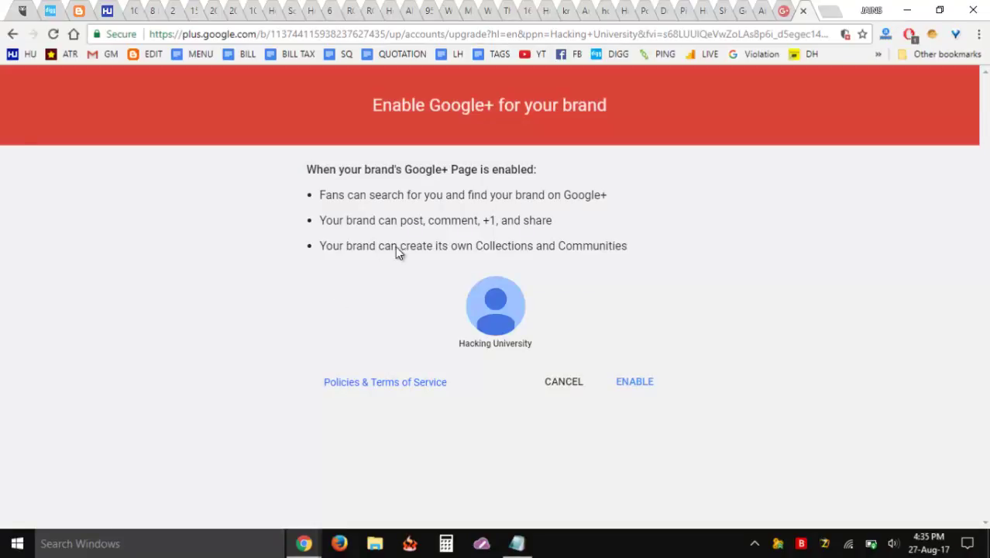
{"action": "left_click", "coordinate": [632, 385]}
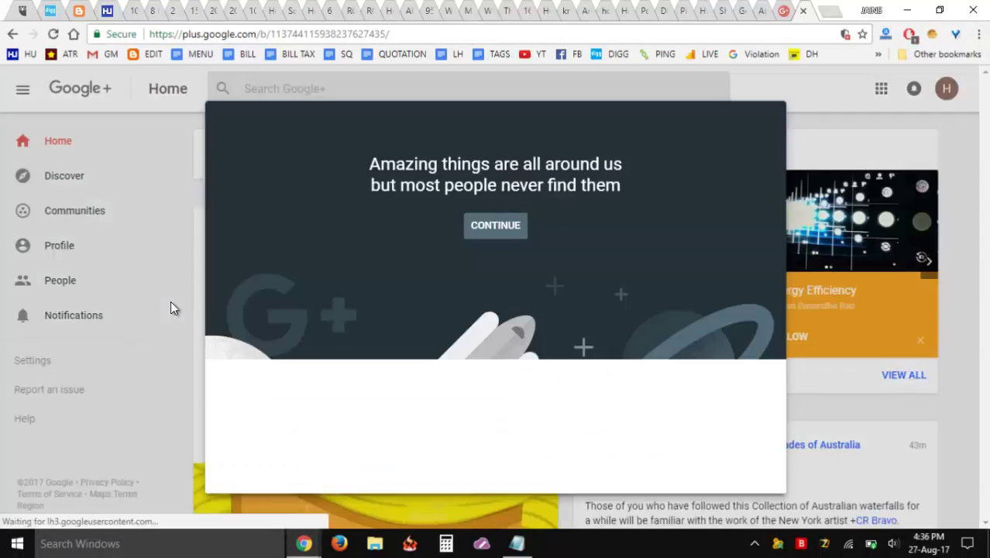
{"action": "left_click", "coordinate": [498, 226]}
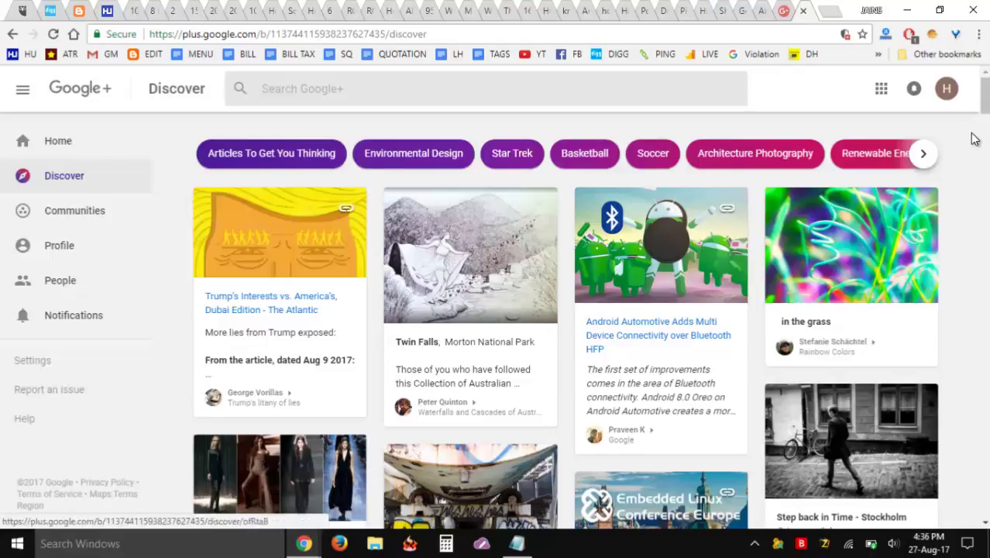
Open the Hacking University account details and look at its About me page and general account info, closing each page.
{"action": "left_click", "coordinate": [946, 89]}
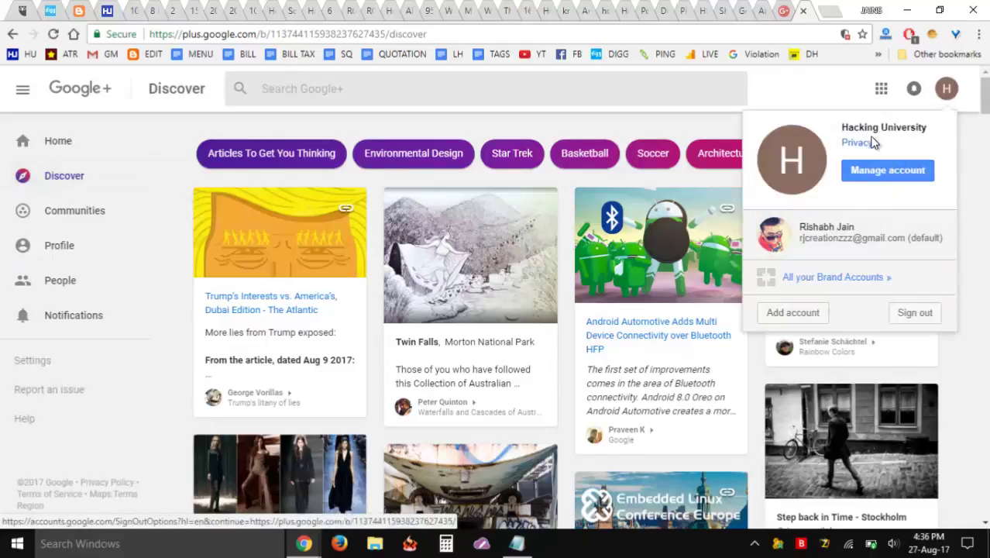
{"action": "left_click", "coordinate": [883, 172]}
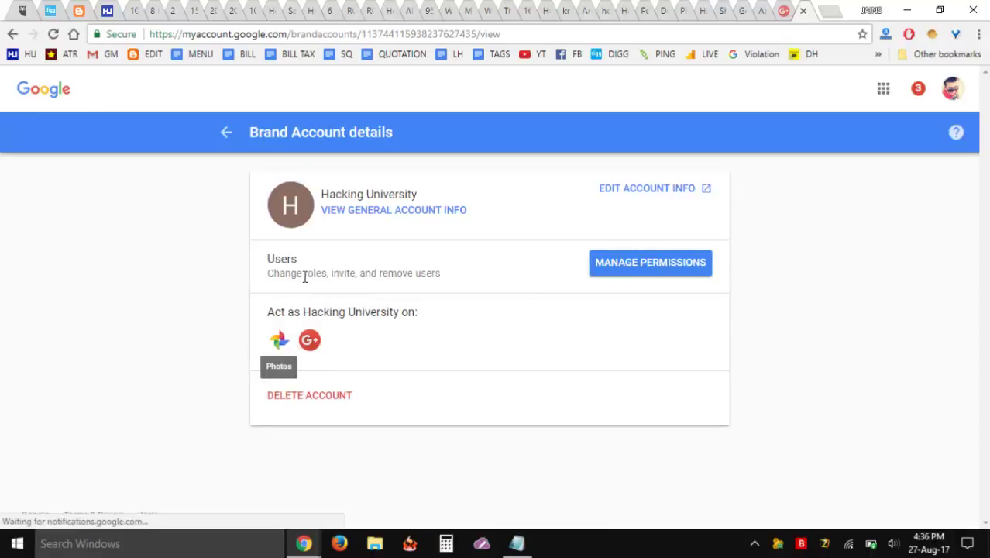
{"action": "left_click", "coordinate": [622, 193]}
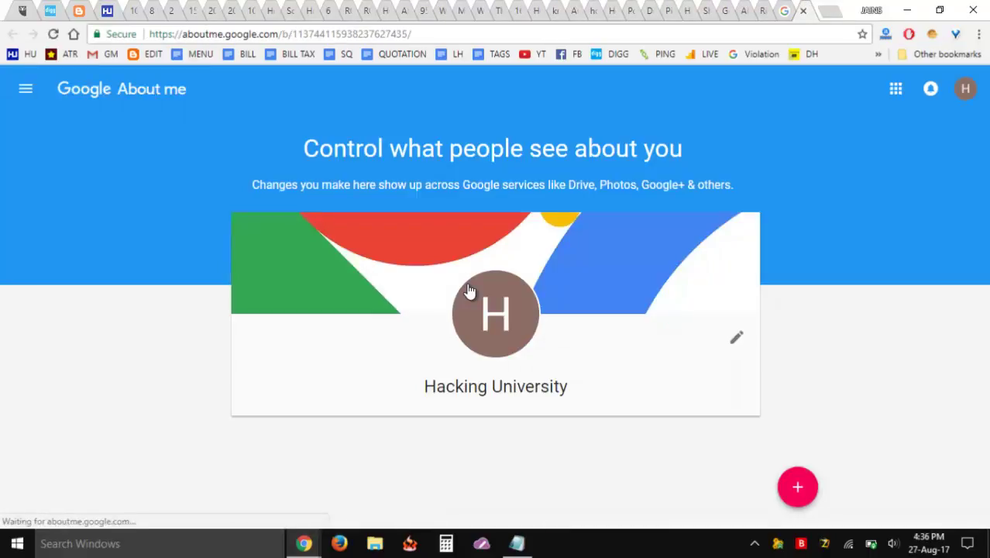
{"action": "scroll", "coordinate": [459, 294], "scroll_direction": "down", "scroll_amount": 1}
{"action": "scroll", "coordinate": [460, 293], "scroll_direction": "up", "scroll_amount": 1}
{"action": "left_click", "coordinate": [804, 11]}
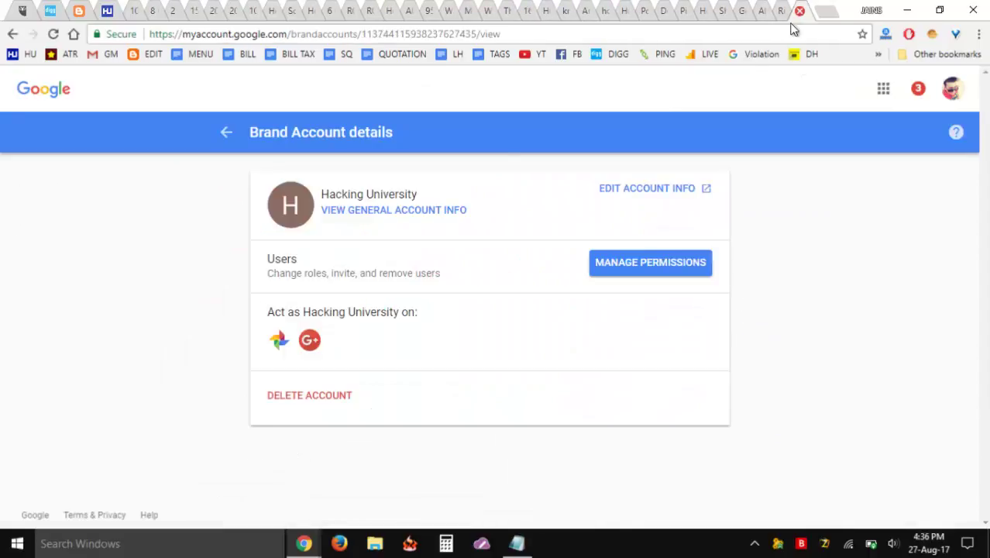
{"action": "left_click", "coordinate": [402, 212]}
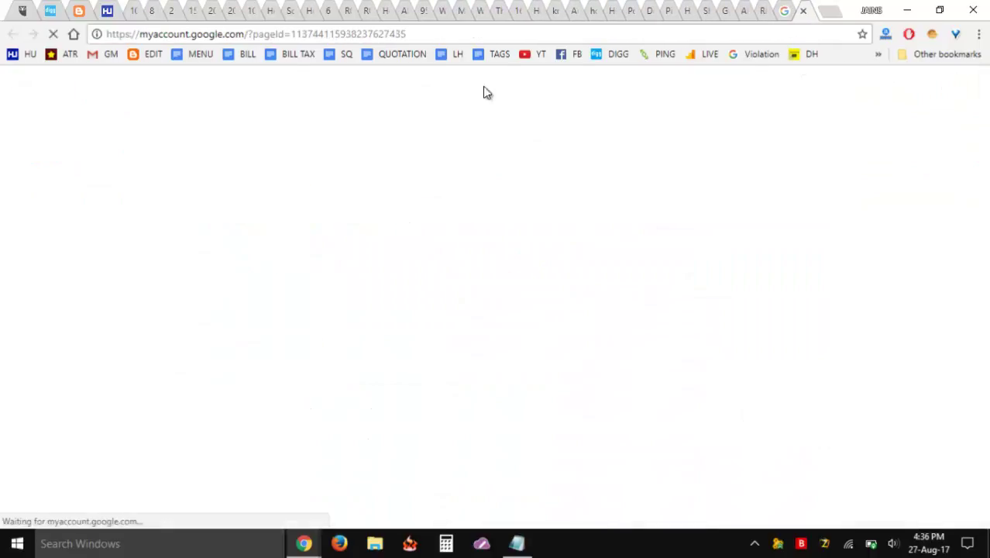
{"action": "left_click", "coordinate": [805, 12]}
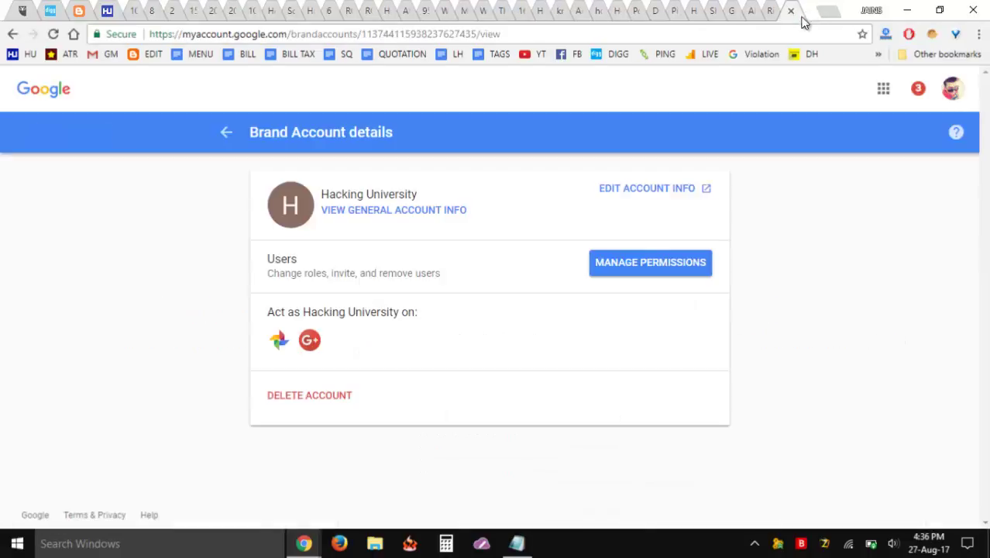
Return to Google+ and examine the Hacking University page's settings from General through to Account.
{"action": "left_click", "coordinate": [12, 35]}
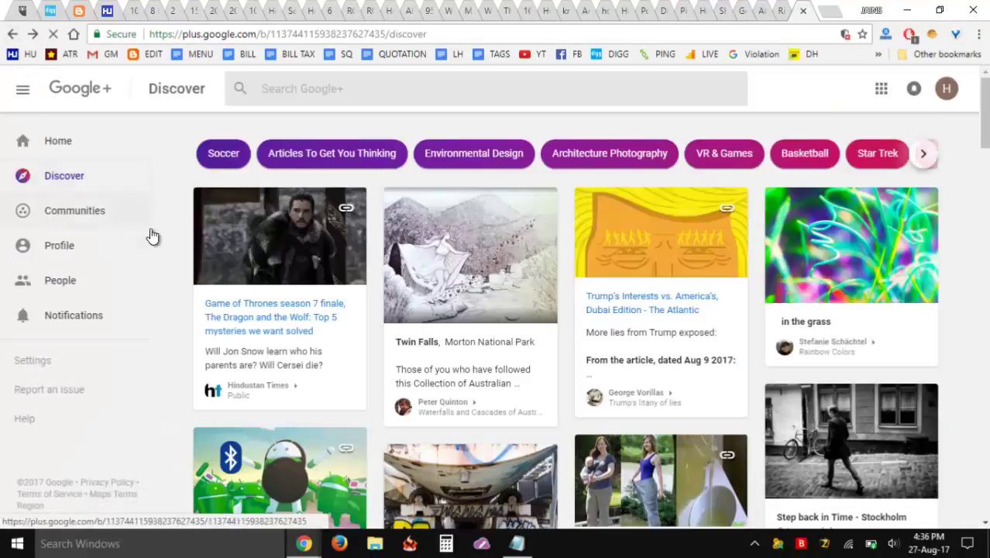
{"action": "left_click", "coordinate": [24, 99]}
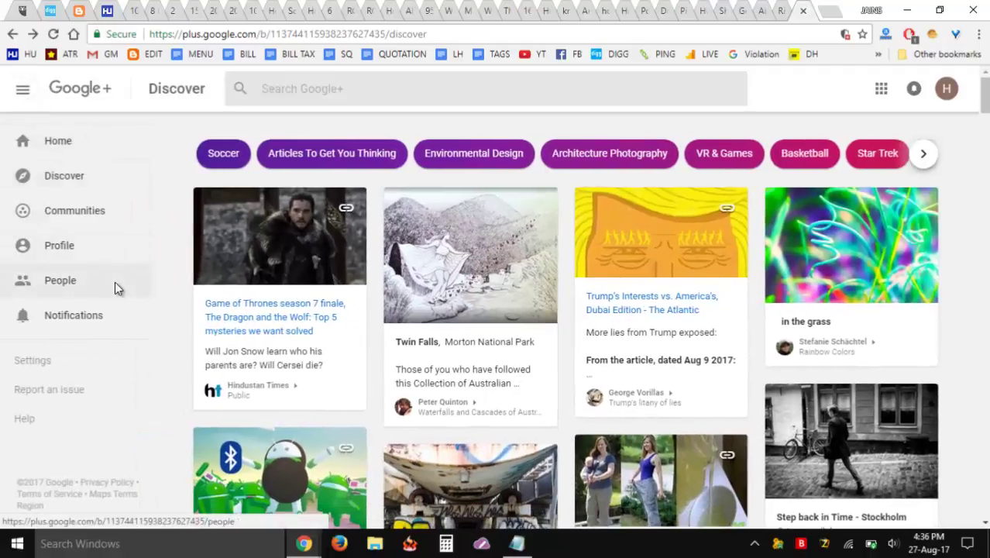
{"action": "left_click", "coordinate": [39, 360]}
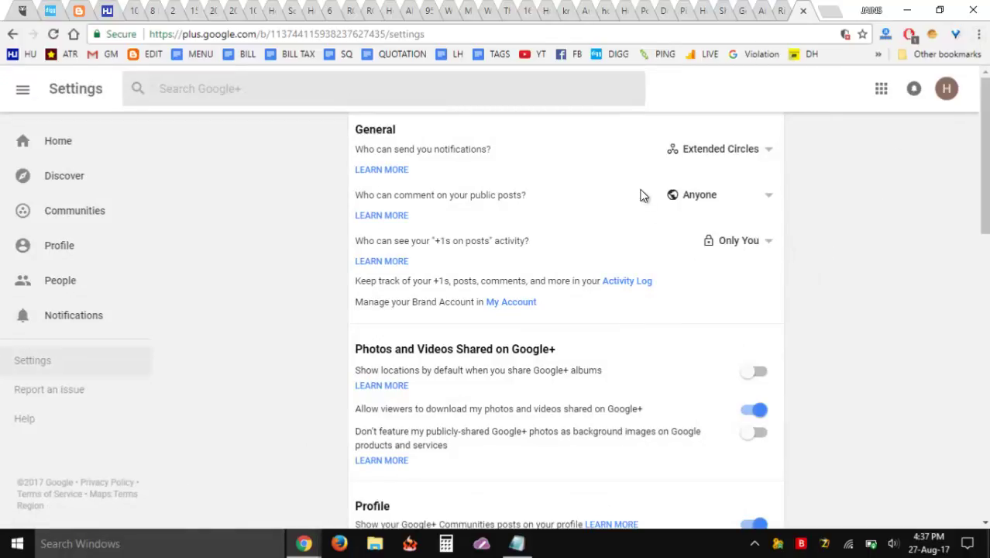
{"action": "scroll", "coordinate": [278, 250], "scroll_direction": "down", "scroll_amount": 5}
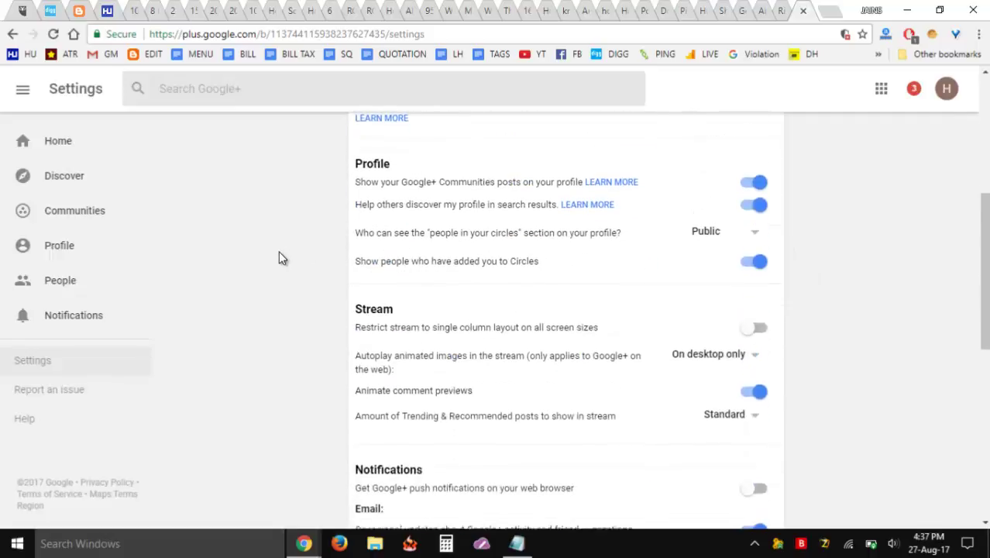
{"action": "scroll", "coordinate": [281, 249], "scroll_direction": "down", "scroll_amount": 6}
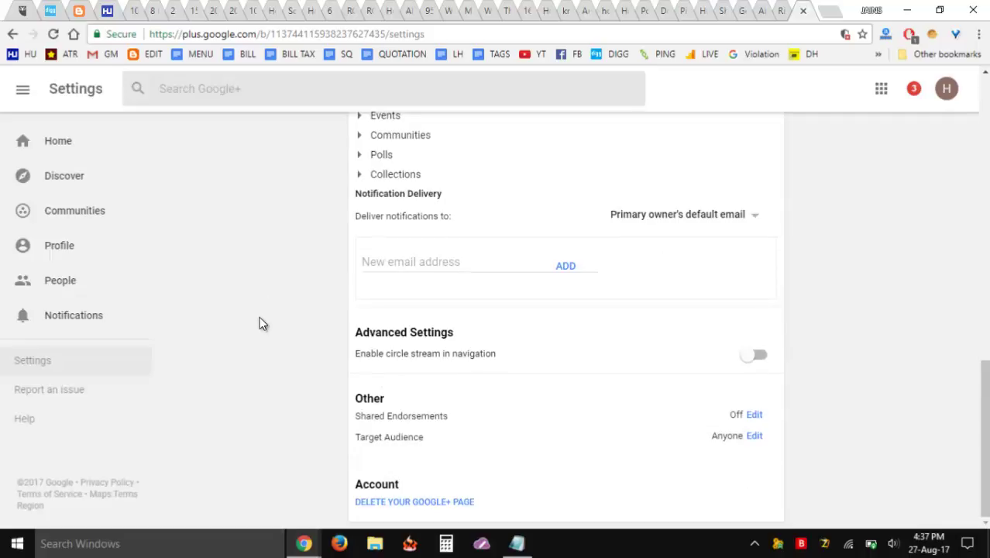
{"action": "scroll", "coordinate": [278, 324], "scroll_direction": "up", "scroll_amount": 3}
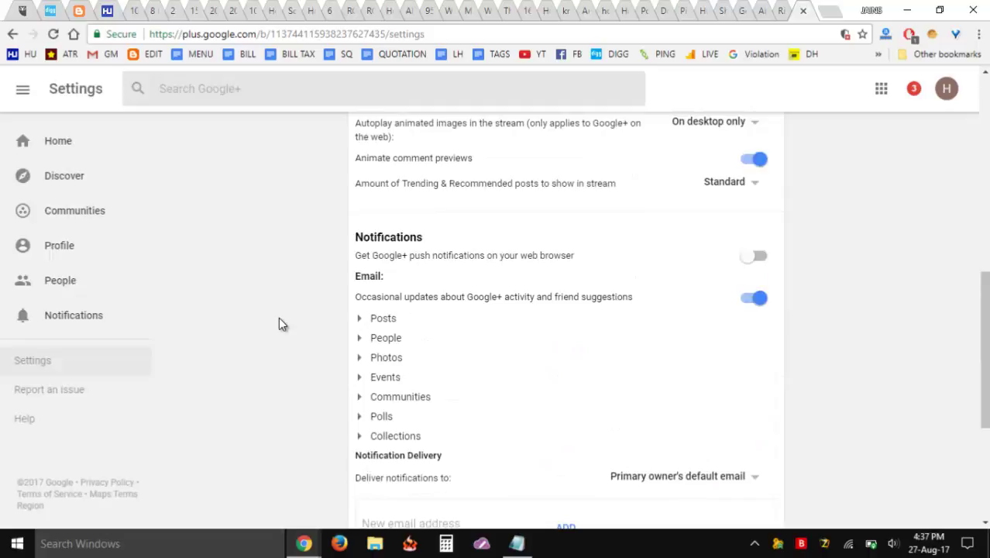
{"action": "scroll", "coordinate": [282, 324], "scroll_direction": "up", "scroll_amount": 2}
{"action": "scroll", "coordinate": [281, 324], "scroll_direction": "up", "scroll_amount": 2}
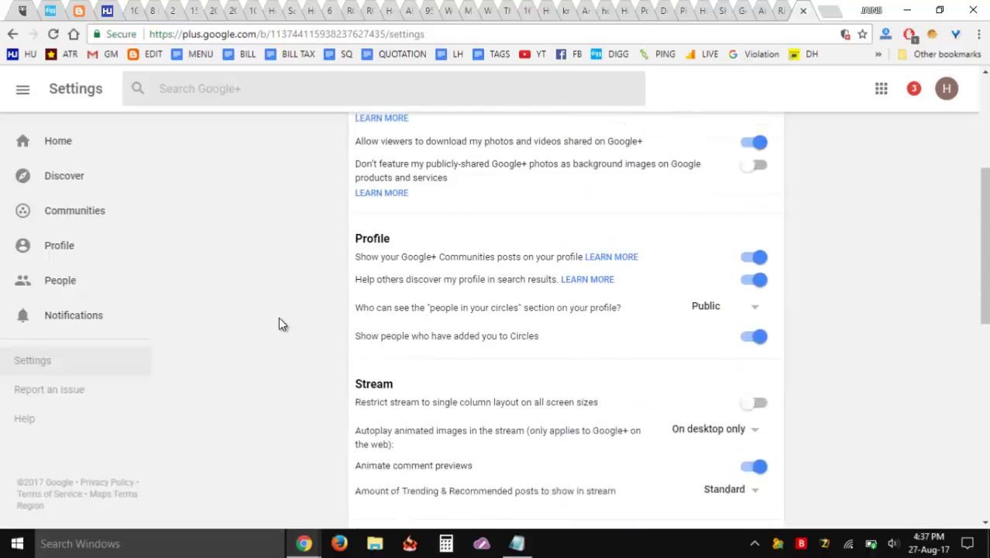
{"action": "scroll", "coordinate": [281, 324], "scroll_direction": "up", "scroll_amount": 1}
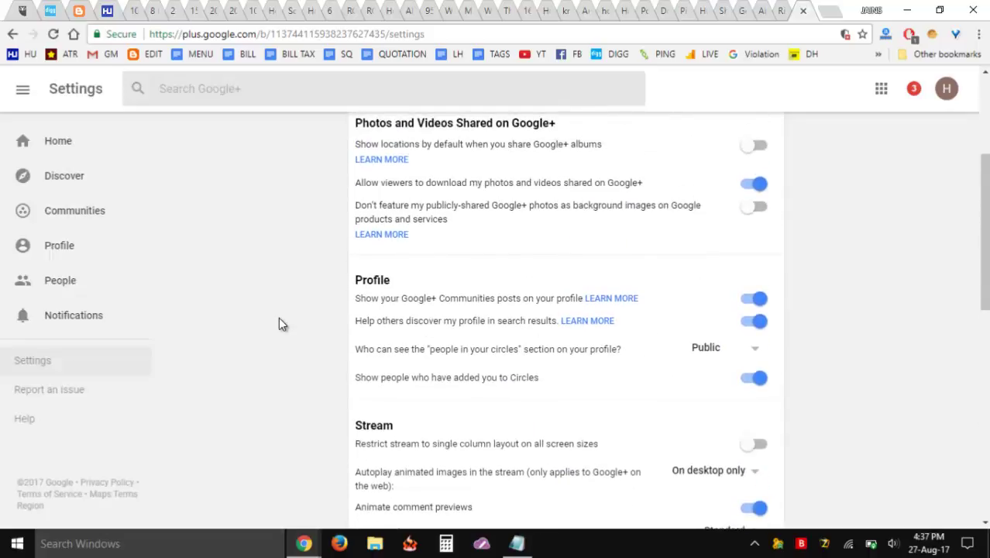
{"action": "scroll", "coordinate": [281, 324], "scroll_direction": "up", "scroll_amount": 2}
{"action": "scroll", "coordinate": [281, 324], "scroll_direction": "up", "scroll_amount": 1}
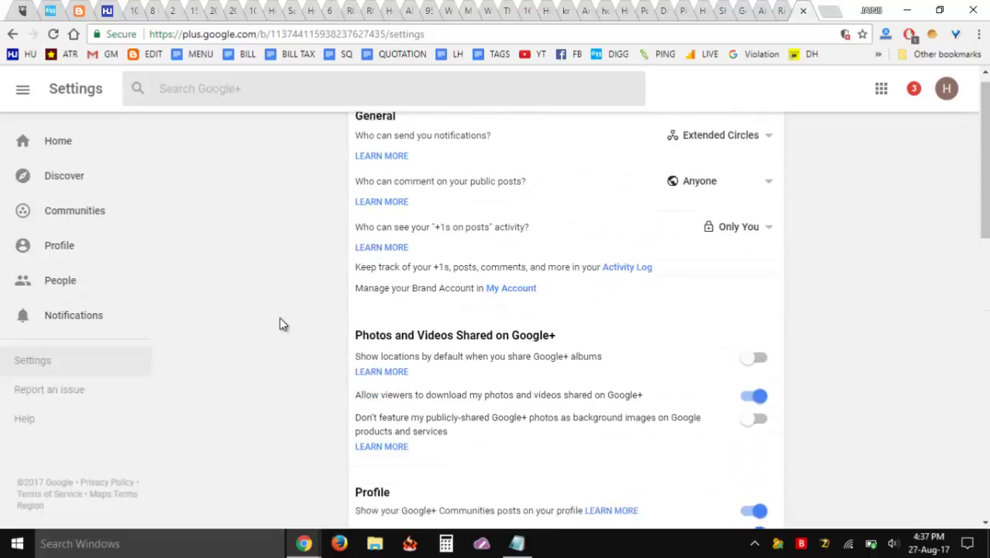
{"action": "scroll", "coordinate": [282, 324], "scroll_direction": "up", "scroll_amount": 1}
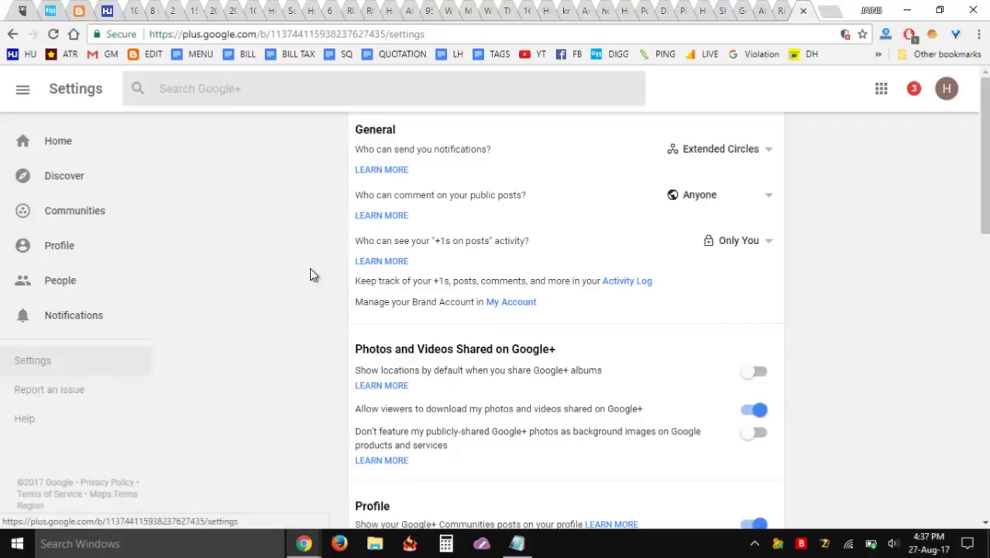
Open the Brand Account details from the Google+ settings and view who has permission to manage the account.
{"action": "left_click", "coordinate": [511, 302]}
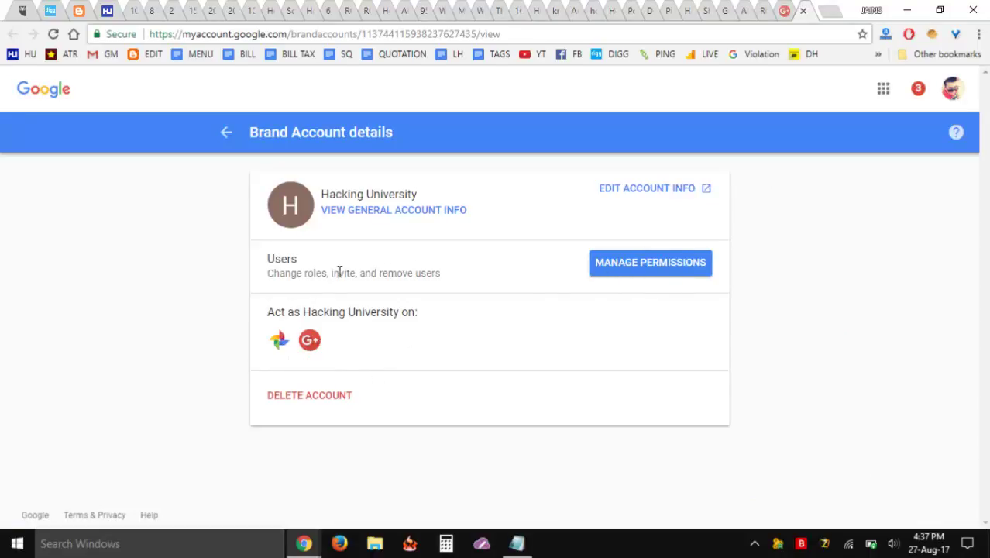
{"action": "left_click", "coordinate": [595, 268]}
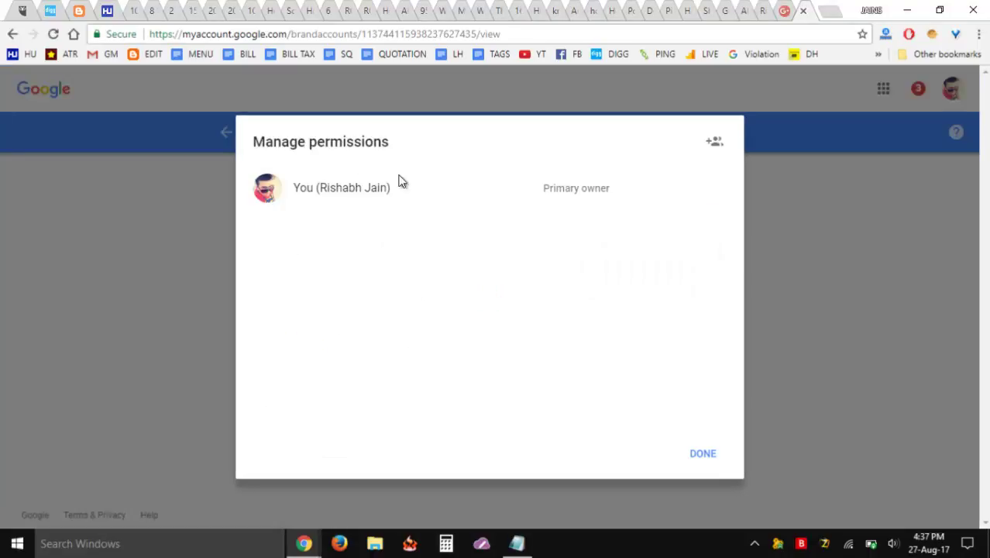
{"action": "left_click", "coordinate": [710, 453]}
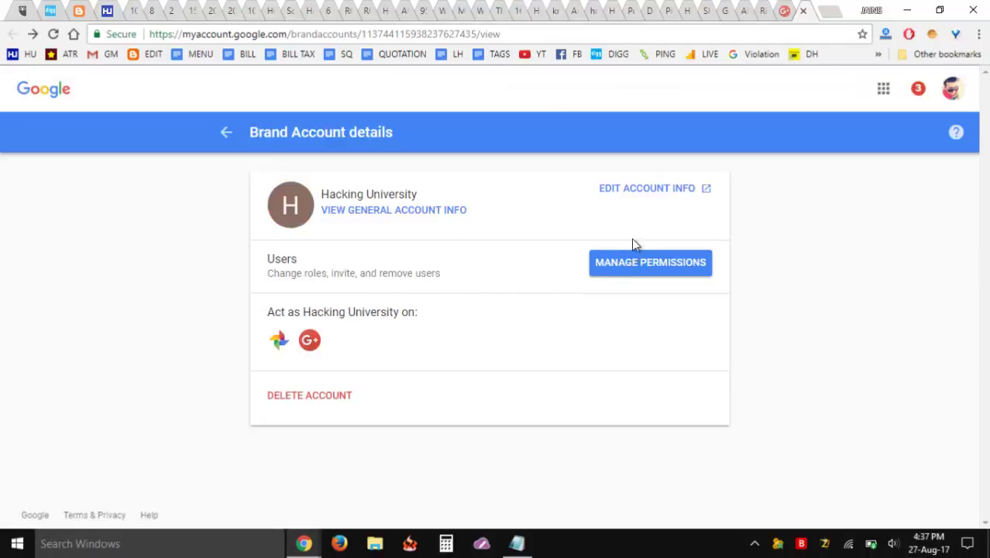
Look at the Brand Accounts overview, check the Hacking University entry's details and return to the overview.
{"action": "left_click", "coordinate": [226, 133]}
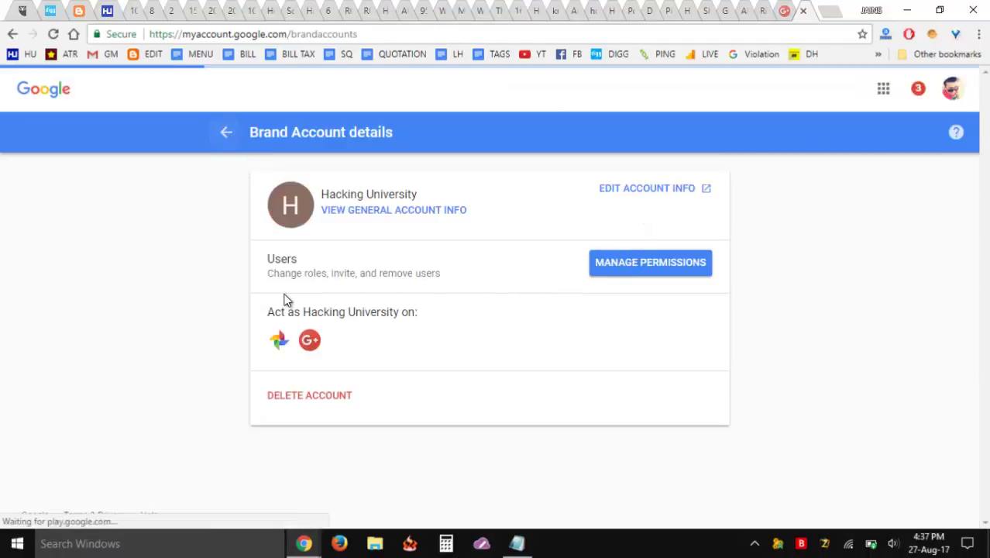
{"action": "scroll", "coordinate": [256, 402], "scroll_direction": "down", "scroll_amount": 1}
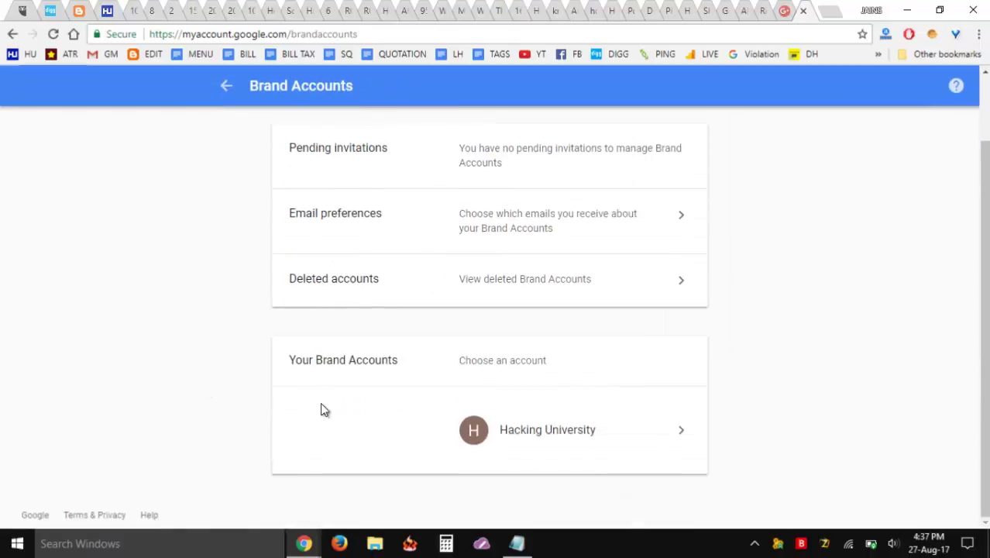
{"action": "left_click", "coordinate": [541, 402]}
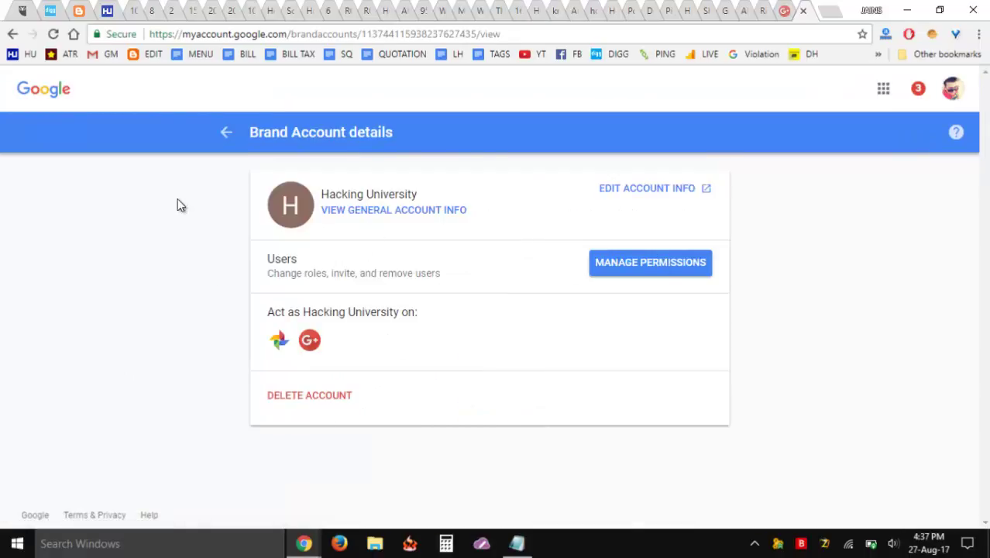
{"action": "left_click", "coordinate": [225, 132]}
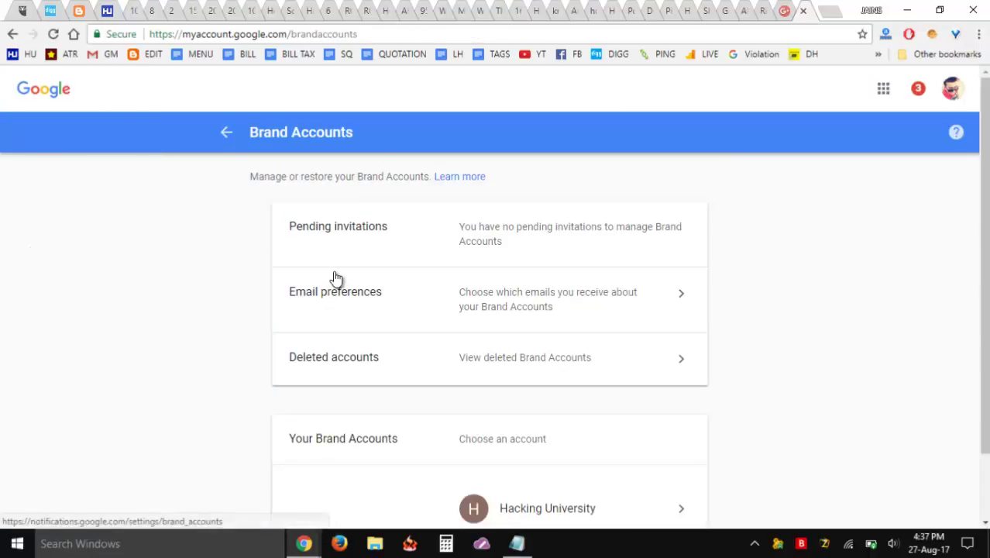
Return to the Google+ settings and review the General, Photos and Videos, and Profile sections.
{"action": "left_click", "coordinate": [783, 9]}
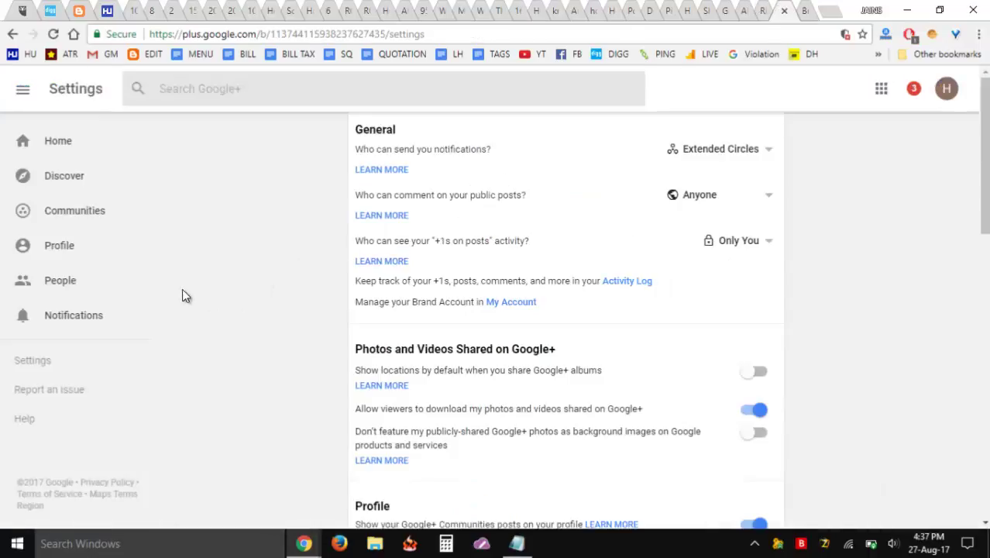
{"action": "scroll", "coordinate": [314, 317], "scroll_direction": "down", "scroll_amount": 2}
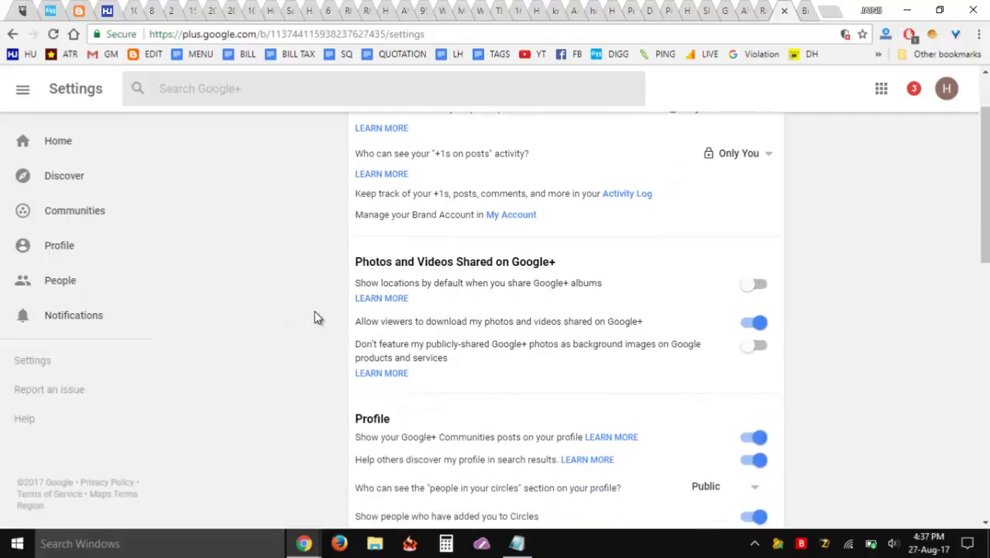
{"action": "scroll", "coordinate": [314, 310], "scroll_direction": "down", "scroll_amount": 2}
{"action": "scroll", "coordinate": [314, 310], "scroll_direction": "up", "scroll_amount": 3}
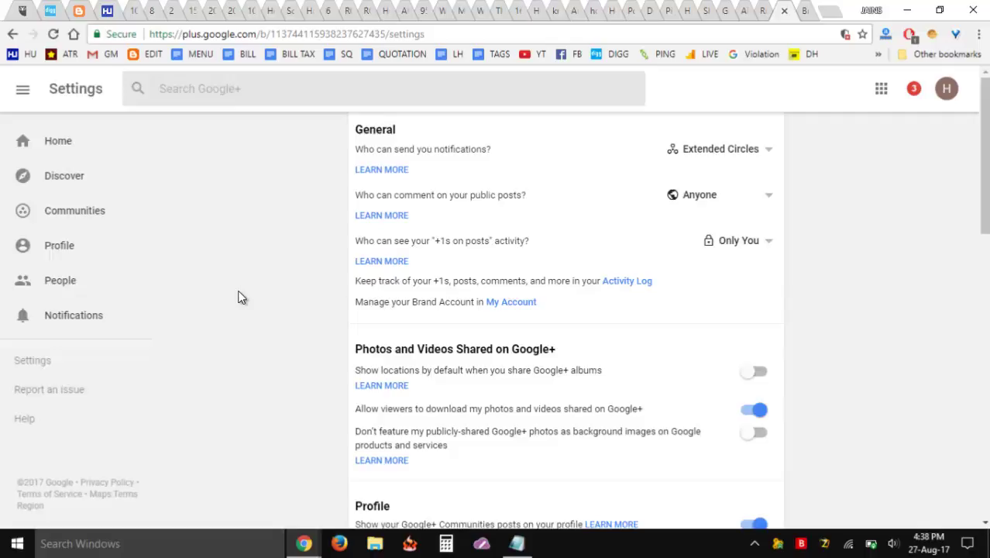
{"action": "scroll", "coordinate": [231, 256], "scroll_direction": "down", "scroll_amount": 3}
{"action": "scroll", "coordinate": [232, 255], "scroll_direction": "up", "scroll_amount": 3}
From the Google+ home feed, publish a public post reading "This is my first post on Google+ Brand Page !".
{"action": "left_click", "coordinate": [67, 144]}
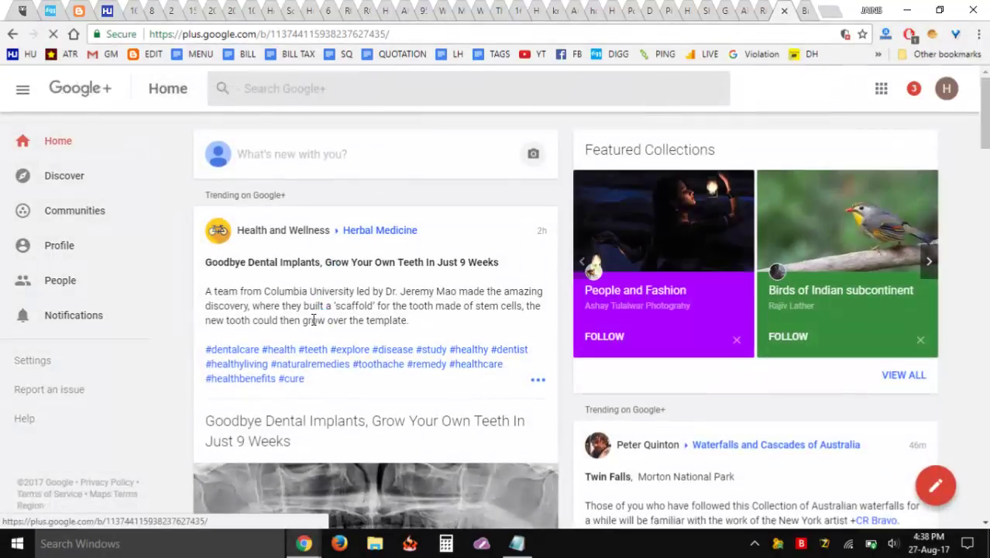
{"action": "scroll", "coordinate": [330, 280], "scroll_direction": "down", "scroll_amount": 5}
{"action": "scroll", "coordinate": [329, 281], "scroll_direction": "up", "scroll_amount": 5}
{"action": "left_click", "coordinate": [262, 154]}
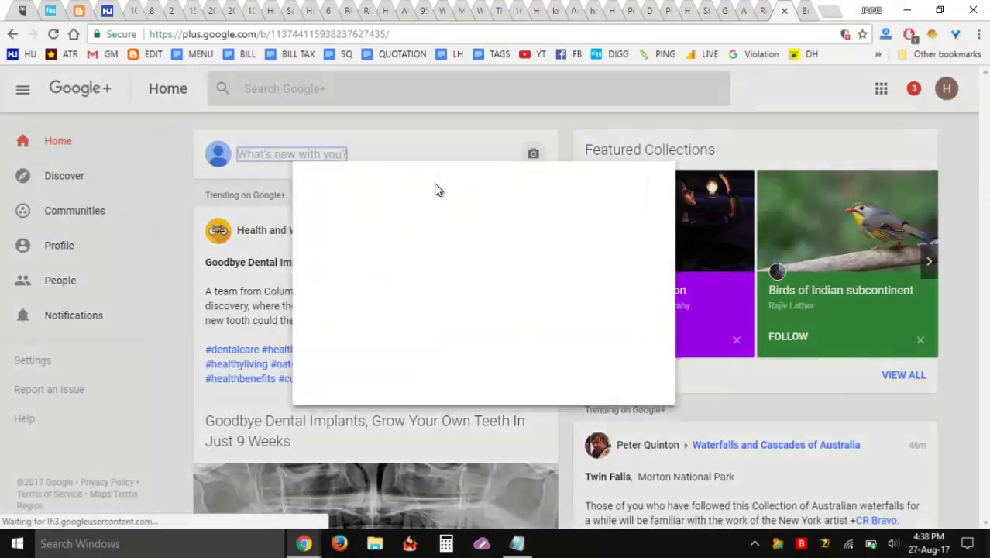
{"action": "type", "text": "This s"}
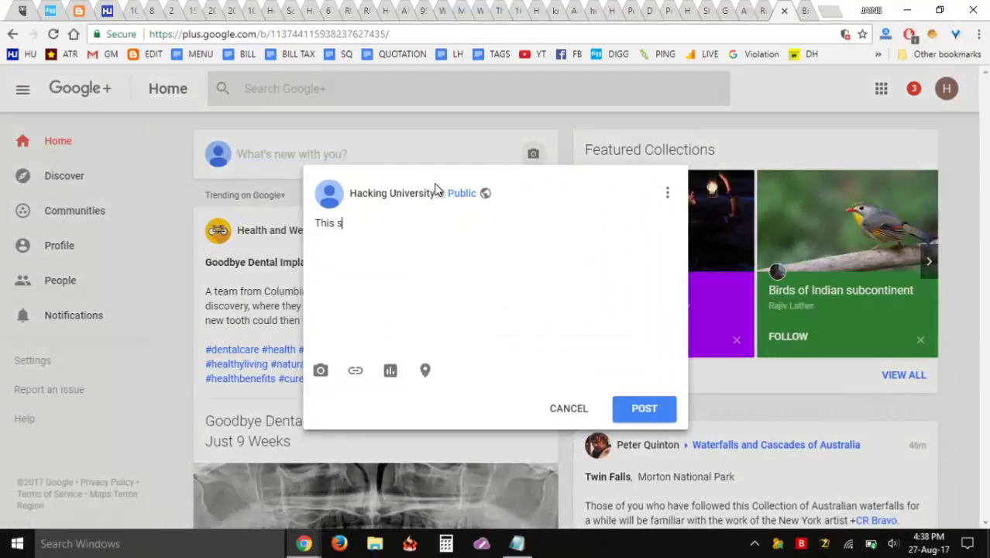
{"action": "key", "text": "BackSpace"}
{"action": "type", "text": "is my new and"}
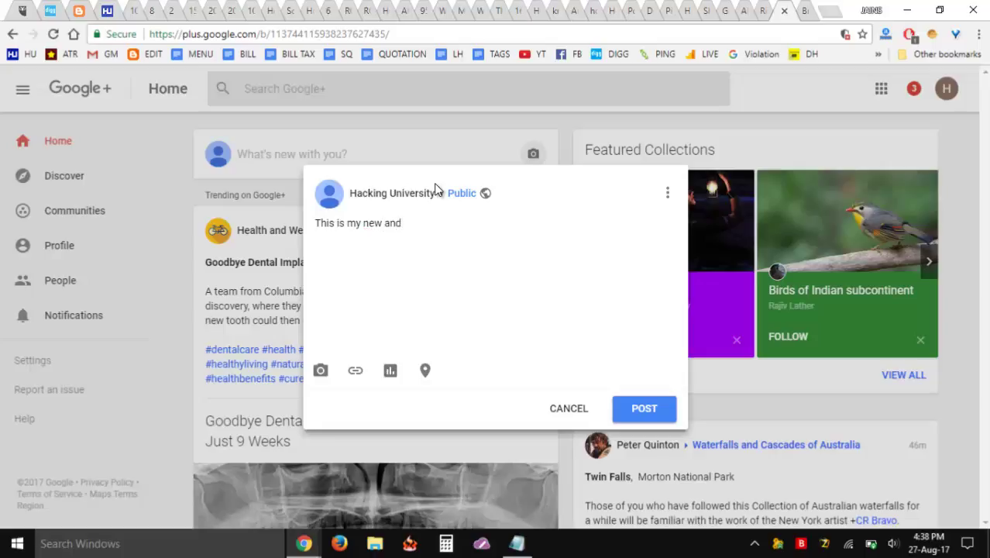
{"action": "key", "text": "BackSpace"}
{"action": "key", "text": "BackSpace"}
{"action": "key", "text": "BackSpace"}
{"action": "key", "text": "BackSpace"}
{"action": "key", "text": "BackSpace"}
{"action": "key", "text": "BackSpace"}
{"action": "key", "text": "BackSpace"}
{"action": "key", "text": "BackSpace"}
{"action": "type", "text": "first and new"}
{"action": "key", "text": "BackSpace"}
{"action": "key", "text": "BackSpace"}
{"action": "key", "text": "BackSpace"}
{"action": "key", "text": "BackSpace"}
{"action": "type", "text": "post on Google+ Brand Page !"}
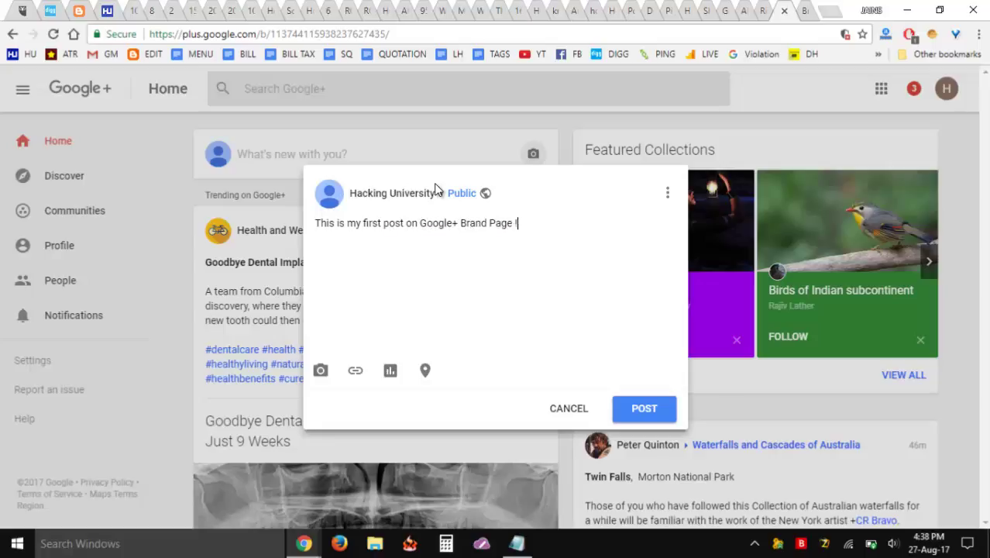
{"action": "left_click", "coordinate": [653, 422]}
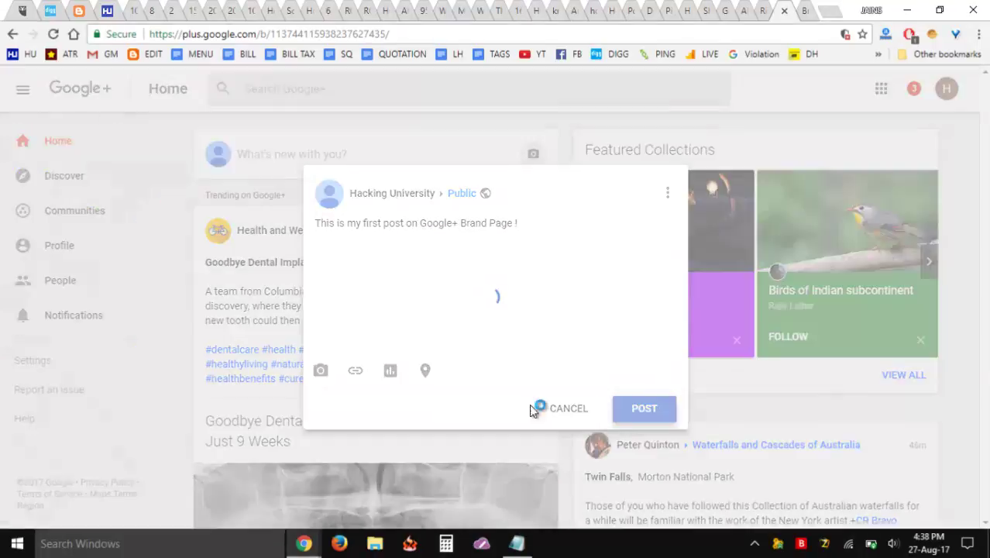
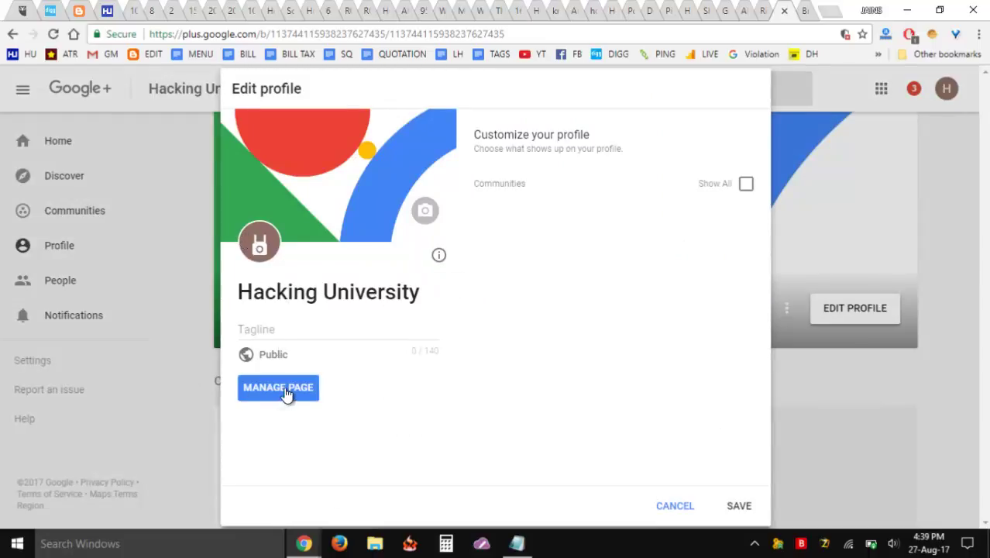
Choose to show all communities in the profile editor and open the page's management site.
{"action": "left_click", "coordinate": [744, 186]}
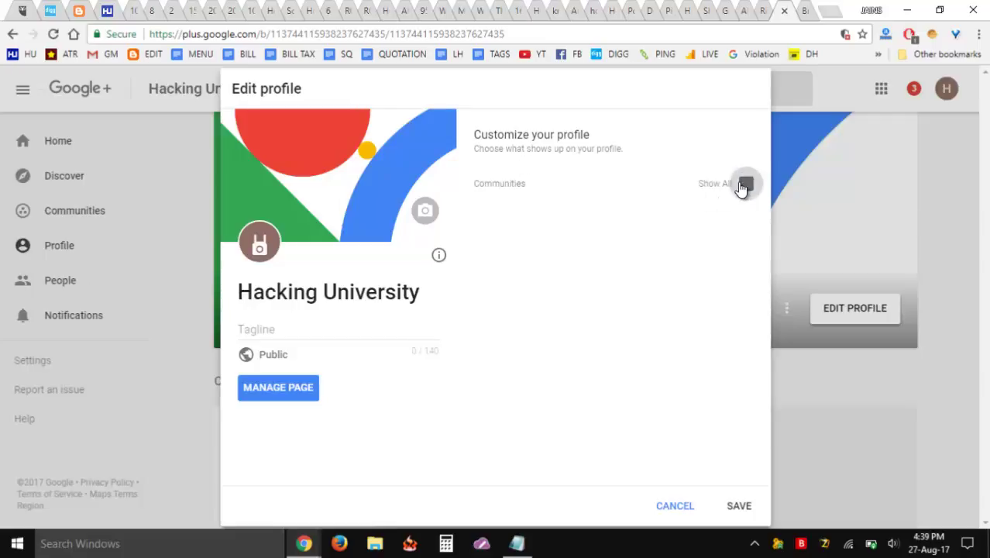
{"action": "left_click", "coordinate": [262, 392]}
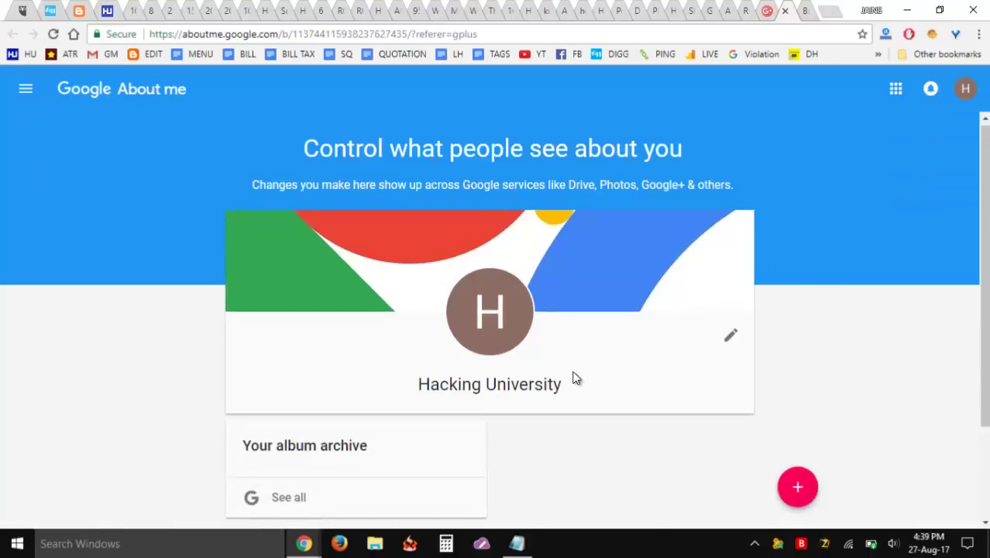
Change the brand name on the About me page to HackingUniversity and confirm it.
{"action": "scroll", "coordinate": [638, 339], "scroll_direction": "down", "scroll_amount": 2}
{"action": "left_click", "coordinate": [731, 211]}
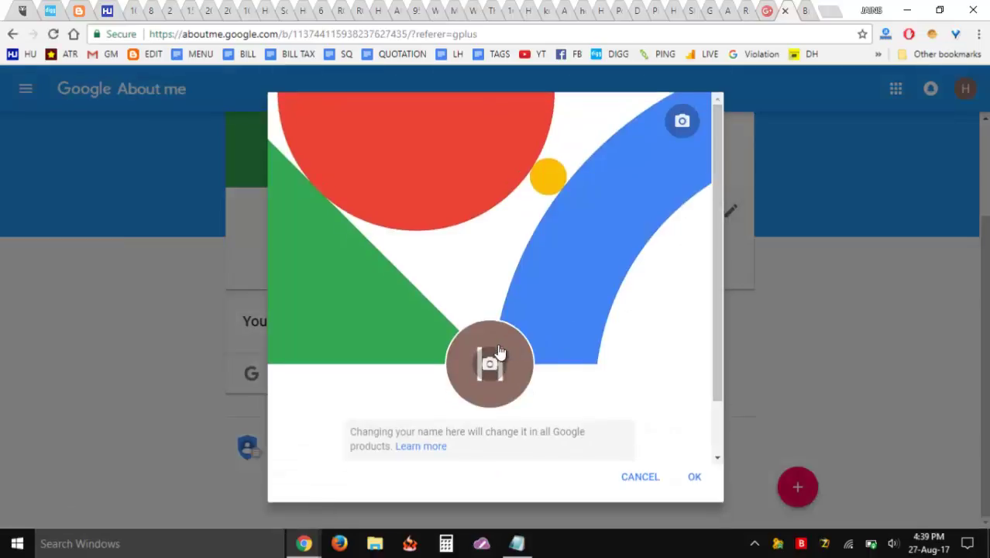
{"action": "scroll", "coordinate": [596, 402], "scroll_direction": "down", "scroll_amount": 1}
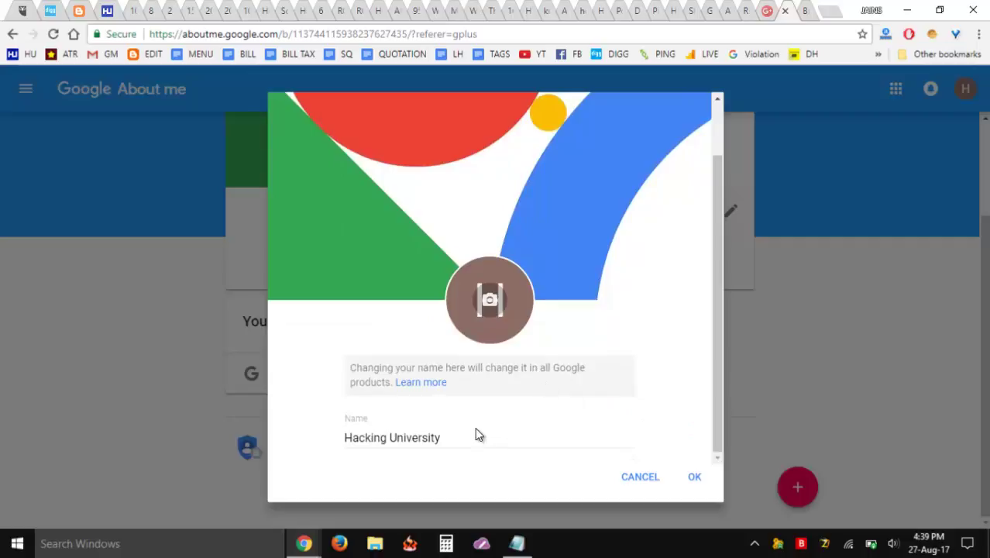
{"action": "left_click", "coordinate": [387, 438]}
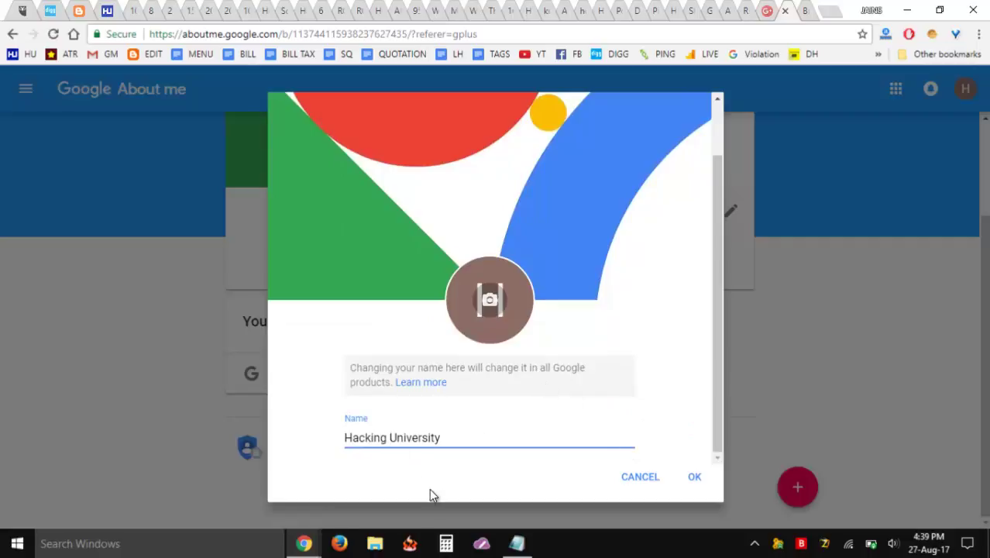
{"action": "key", "text": "Delete"}
{"action": "left_click", "coordinate": [694, 478]}
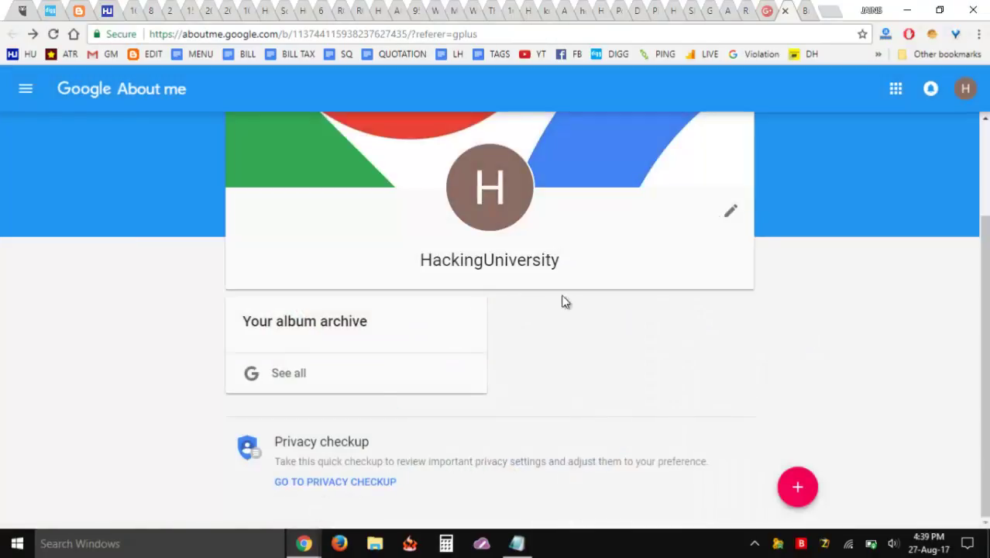
Find the logo image through the hackinguniversity.in page source, open it and save logo.png to the desktop.
{"action": "left_click", "coordinate": [108, 10]}
{"action": "right_click", "coordinate": [163, 313]}
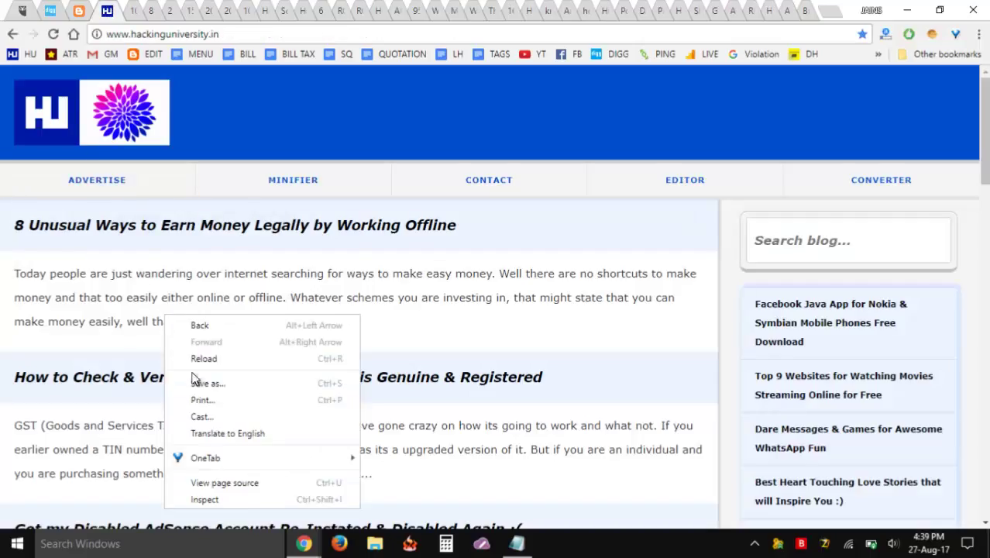
{"action": "left_click", "coordinate": [230, 486]}
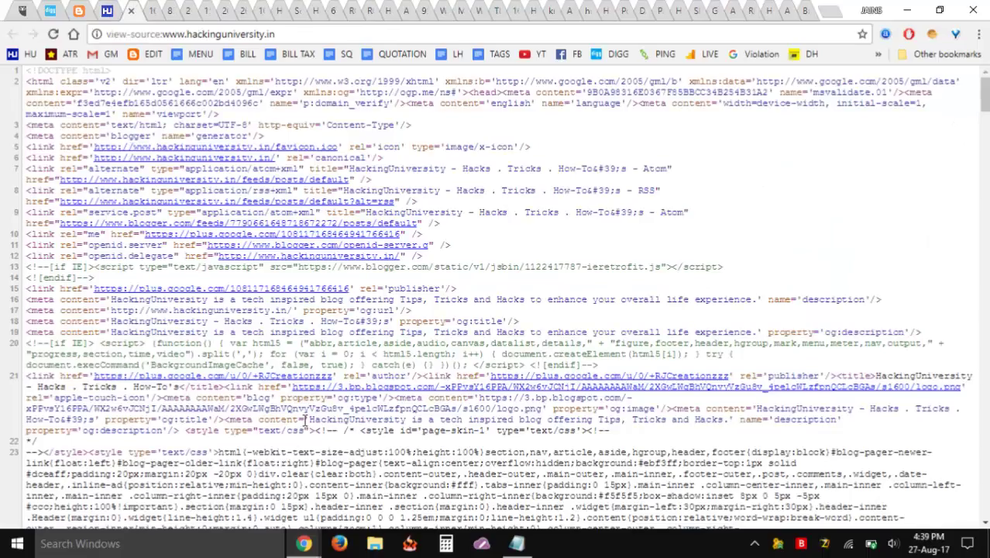
{"action": "left_click", "coordinate": [437, 393]}
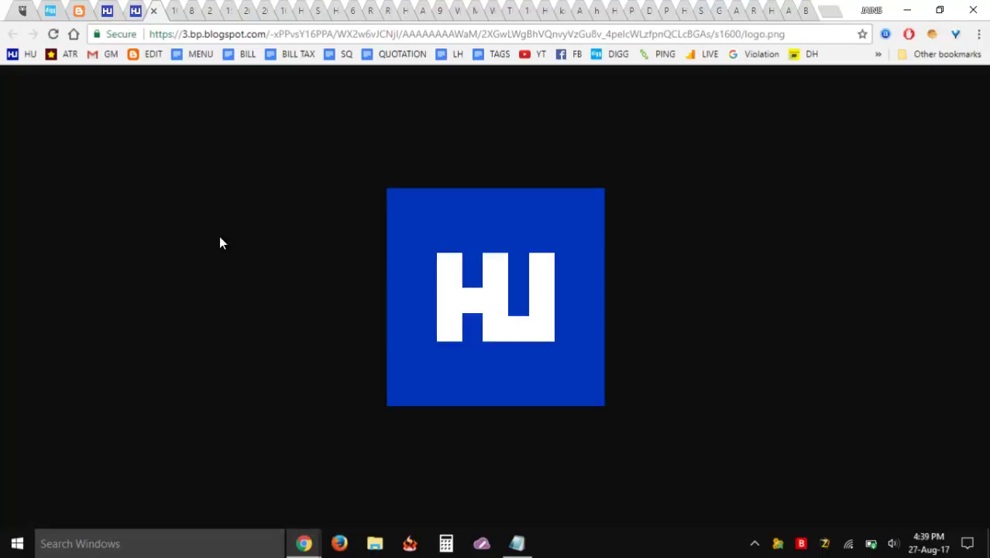
{"action": "left_click_drag", "start_coordinate": [510, 323], "coordinate": [386, 461]}
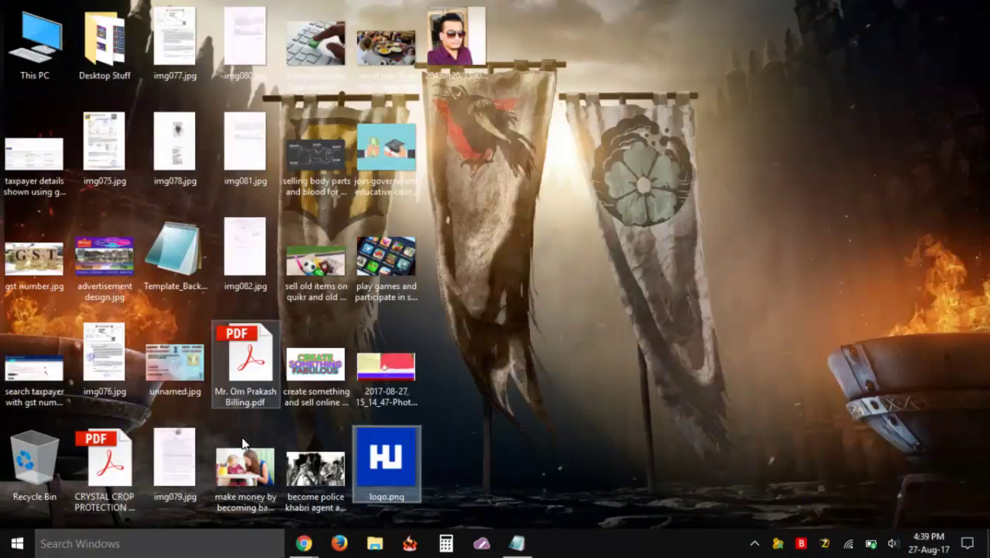
Return to the About me page in Chrome and upload logo.png from the Desktop as the profile photo.
{"action": "mouse_move", "coordinate": [308, 543]}
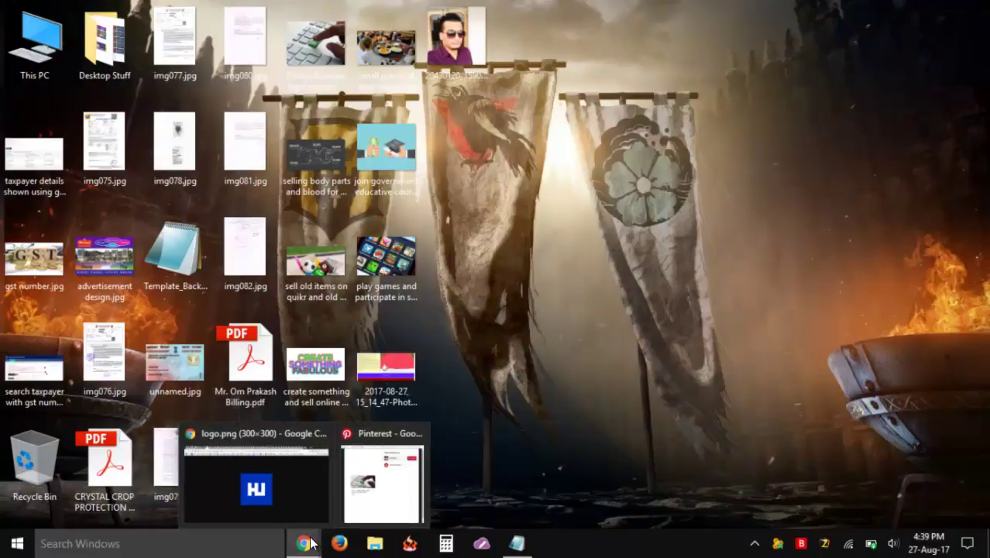
{"action": "left_click", "coordinate": [299, 436]}
{"action": "left_click", "coordinate": [806, 8]}
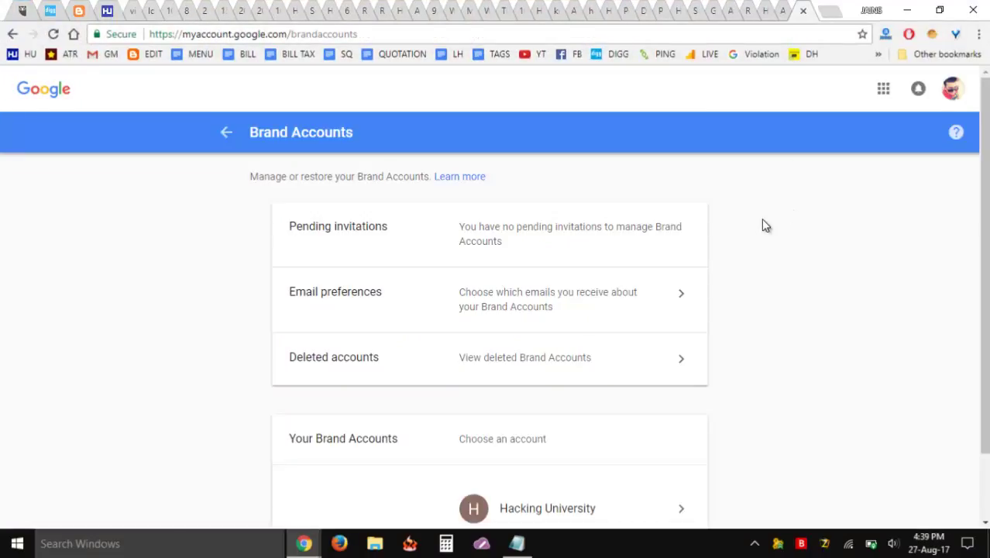
{"action": "left_click", "coordinate": [784, 9]}
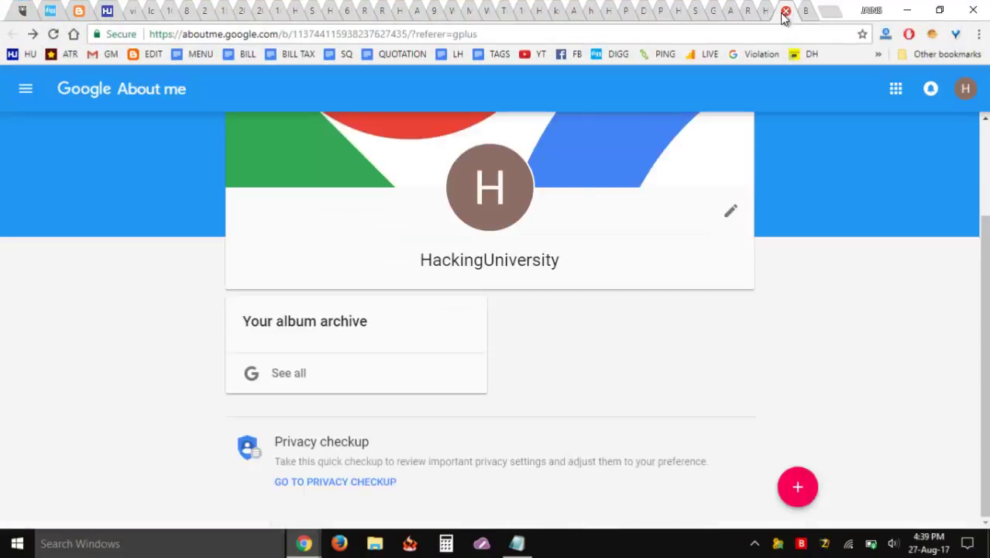
{"action": "left_click", "coordinate": [490, 188]}
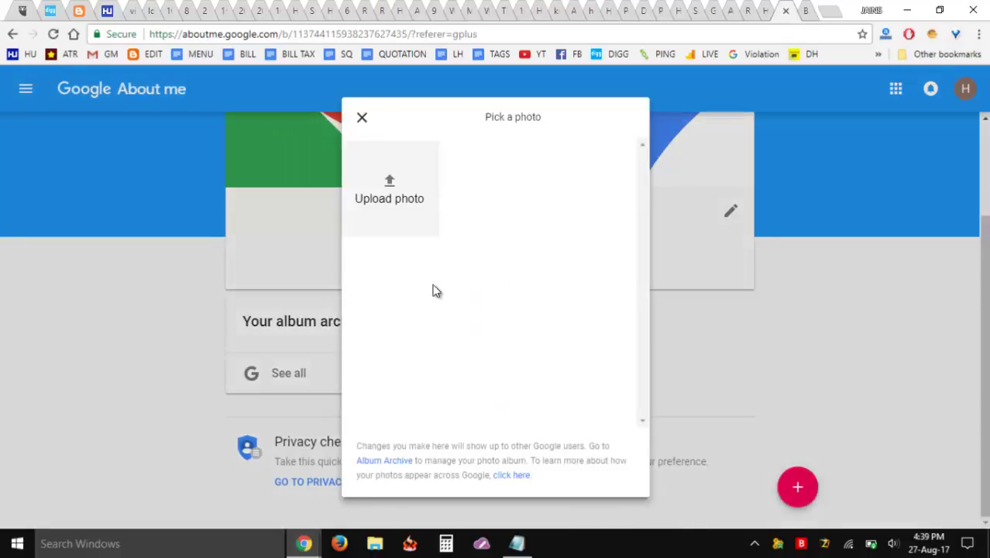
{"action": "left_click", "coordinate": [413, 265]}
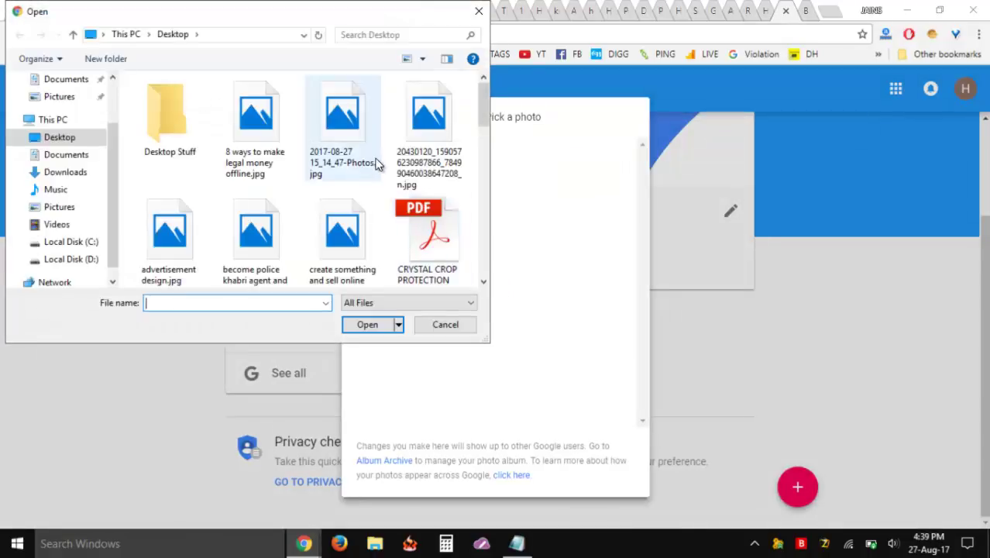
{"action": "left_click", "coordinate": [322, 166]}
{"action": "scroll", "coordinate": [313, 168], "scroll_direction": "down", "scroll_amount": 8}
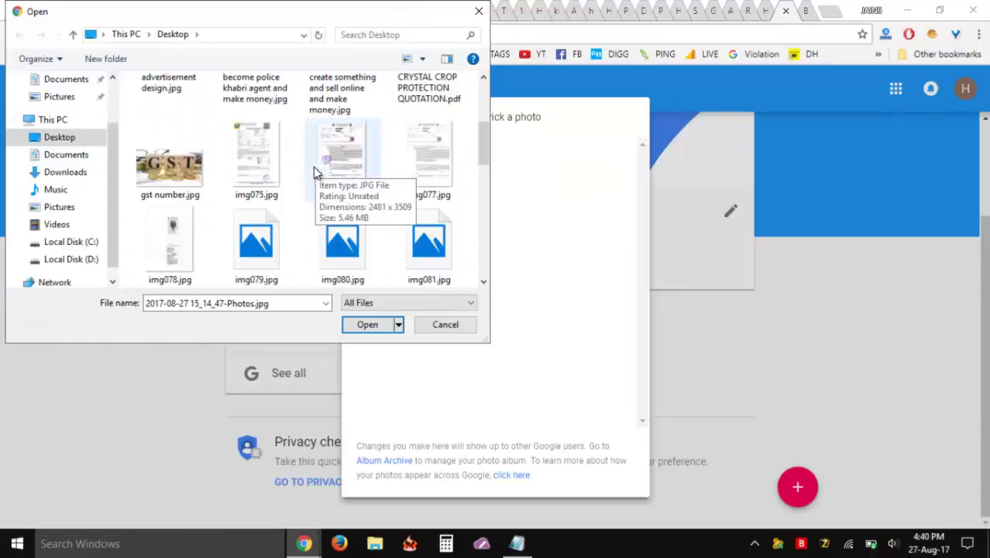
{"action": "scroll", "coordinate": [302, 178], "scroll_direction": "down", "scroll_amount": 2}
{"action": "scroll", "coordinate": [302, 182], "scroll_direction": "up", "scroll_amount": 6}
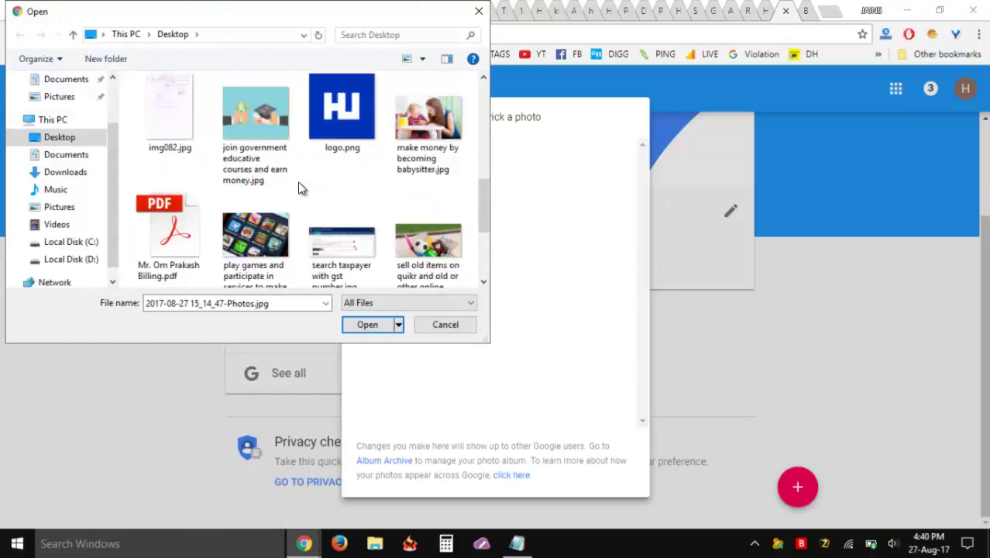
{"action": "double_click", "coordinate": [350, 192]}
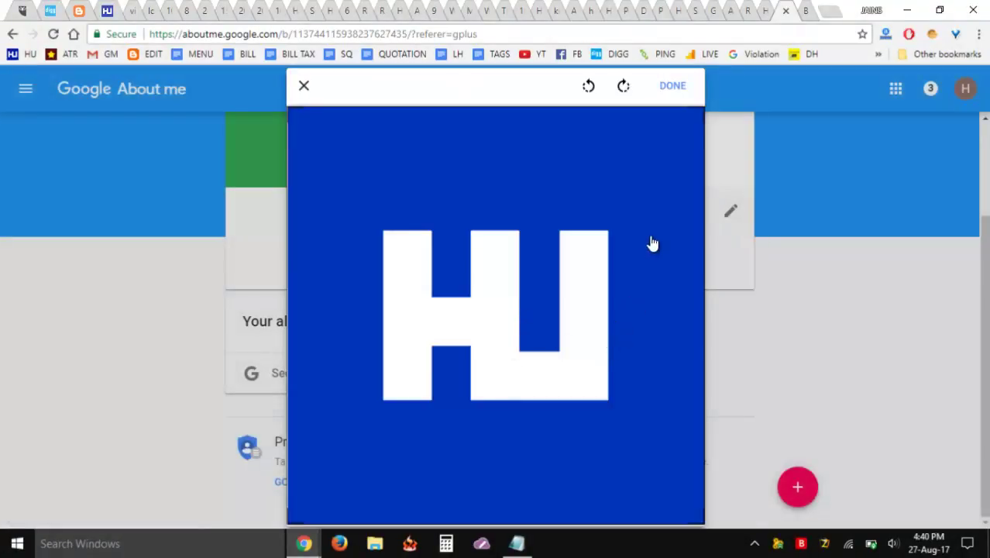
{"action": "left_click", "coordinate": [675, 89]}
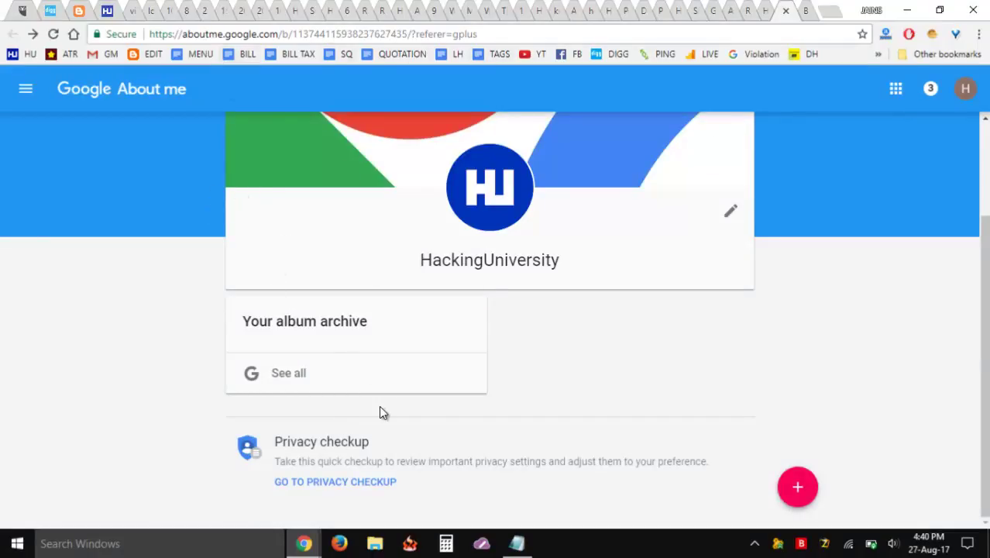
Open the About me profile editor, check the cover, photo and name, and confirm the dialog.
{"action": "scroll", "coordinate": [368, 416], "scroll_direction": "up", "scroll_amount": 2}
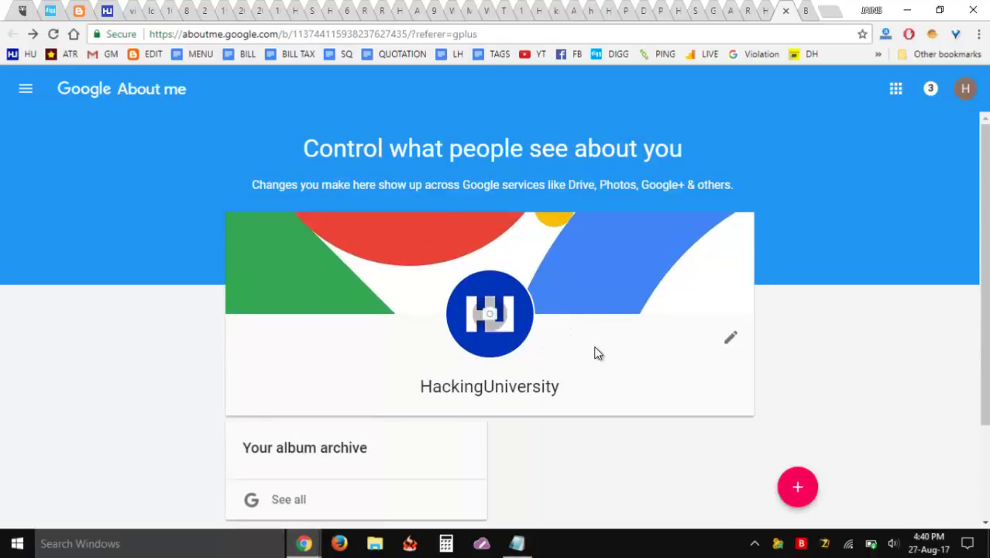
{"action": "left_click", "coordinate": [730, 338]}
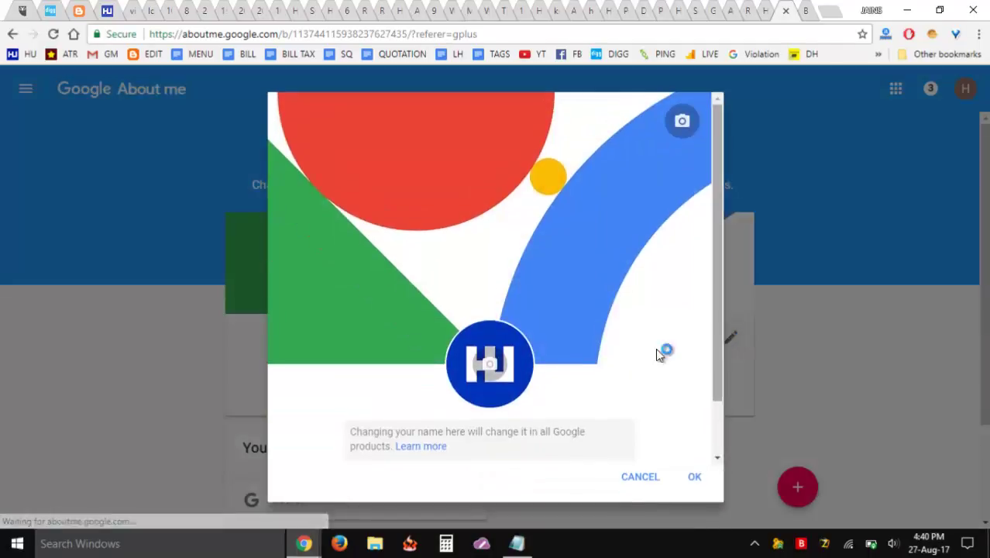
{"action": "scroll", "coordinate": [596, 403], "scroll_direction": "down", "scroll_amount": 1}
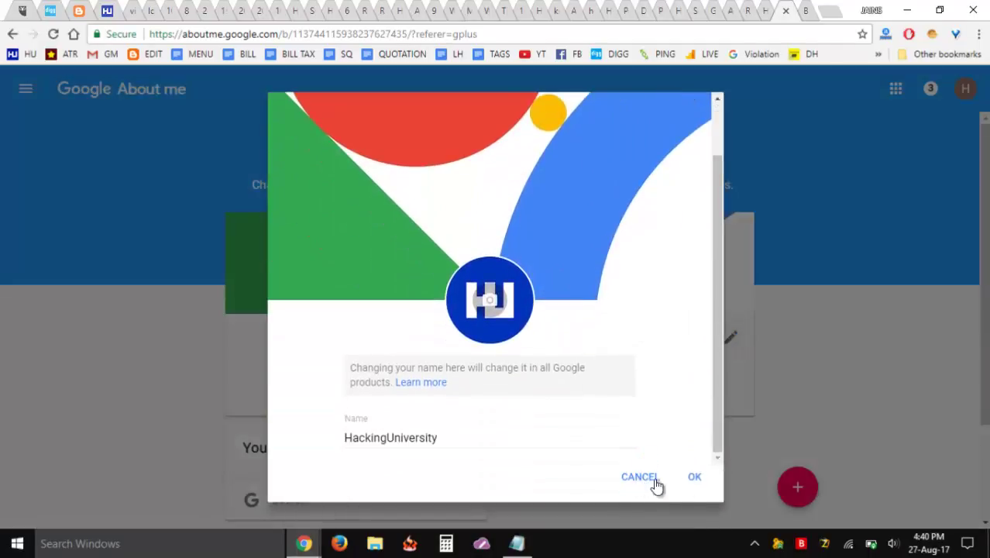
{"action": "left_click", "coordinate": [694, 477]}
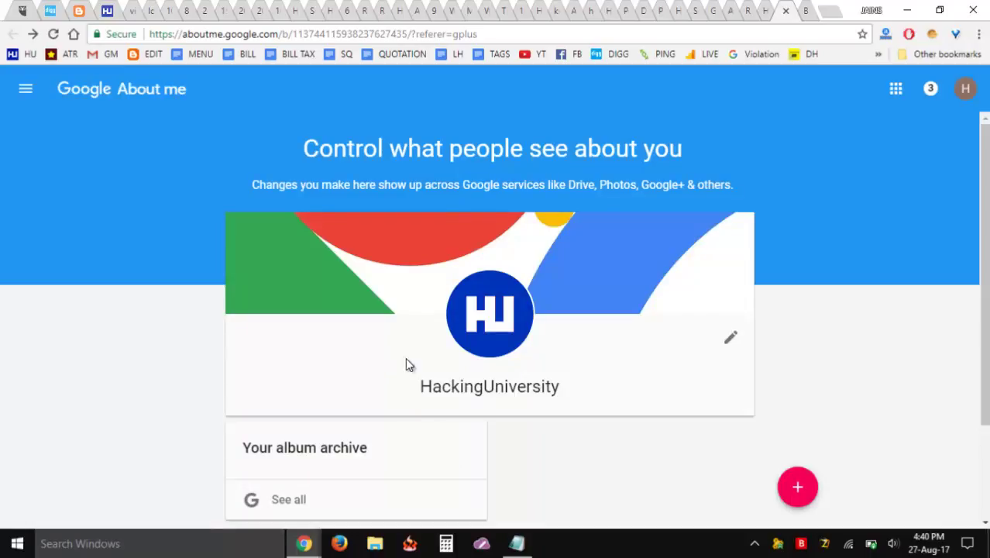
Reload the Brand Accounts page to check the brand's name and logo, and close that page.
{"action": "left_click", "coordinate": [73, 34]}
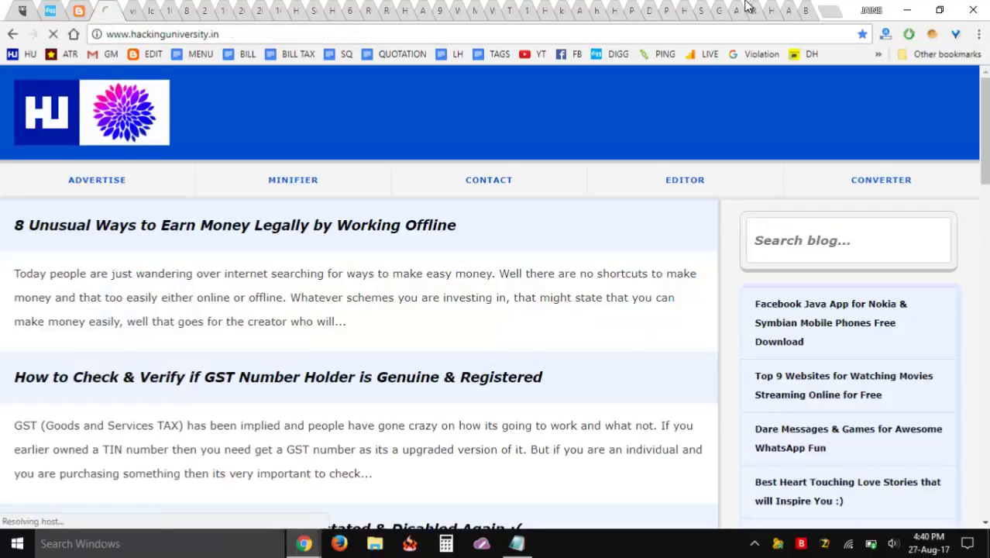
{"action": "left_click", "coordinate": [808, 10]}
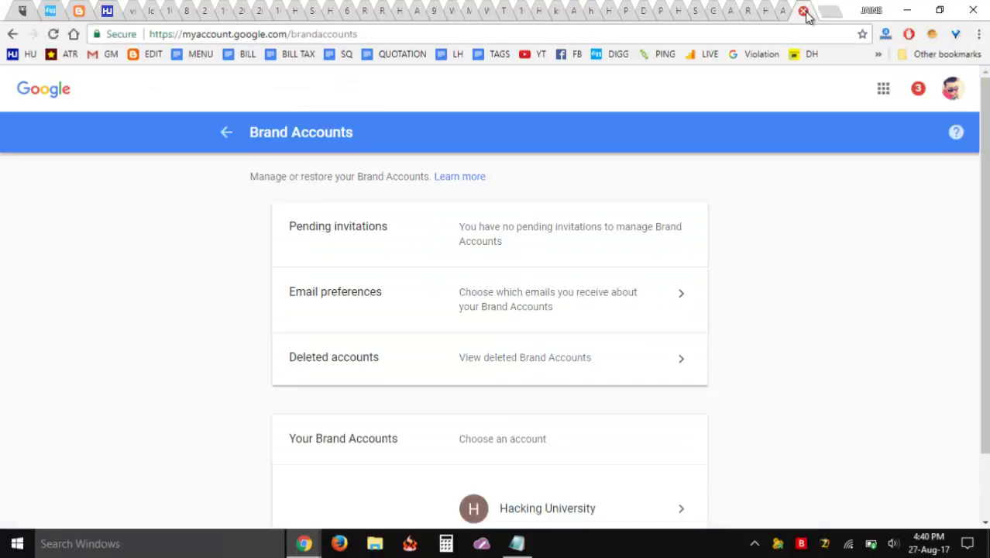
{"action": "scroll", "coordinate": [655, 245], "scroll_direction": "down", "scroll_amount": 1}
{"action": "scroll", "coordinate": [179, 127], "scroll_direction": "up", "scroll_amount": 1}
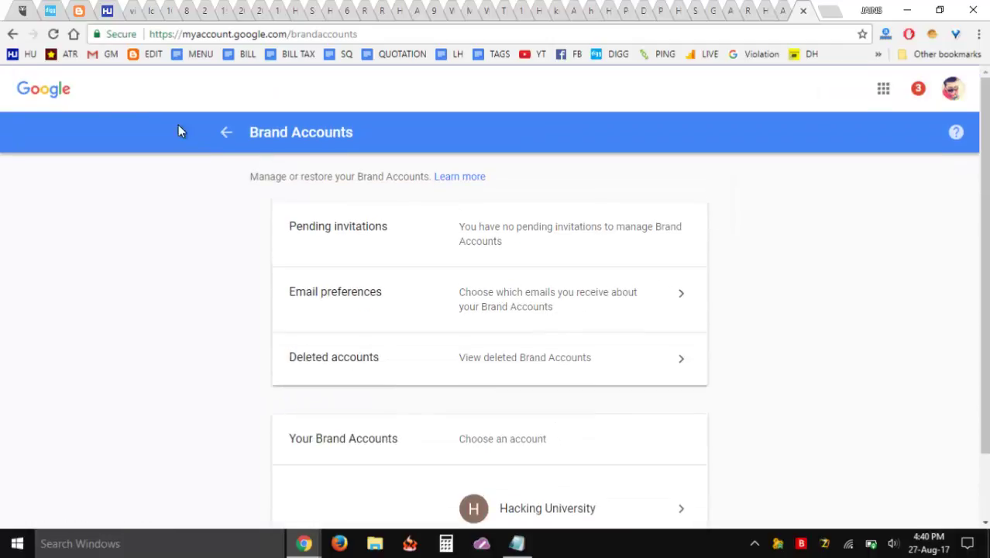
{"action": "left_click", "coordinate": [54, 36]}
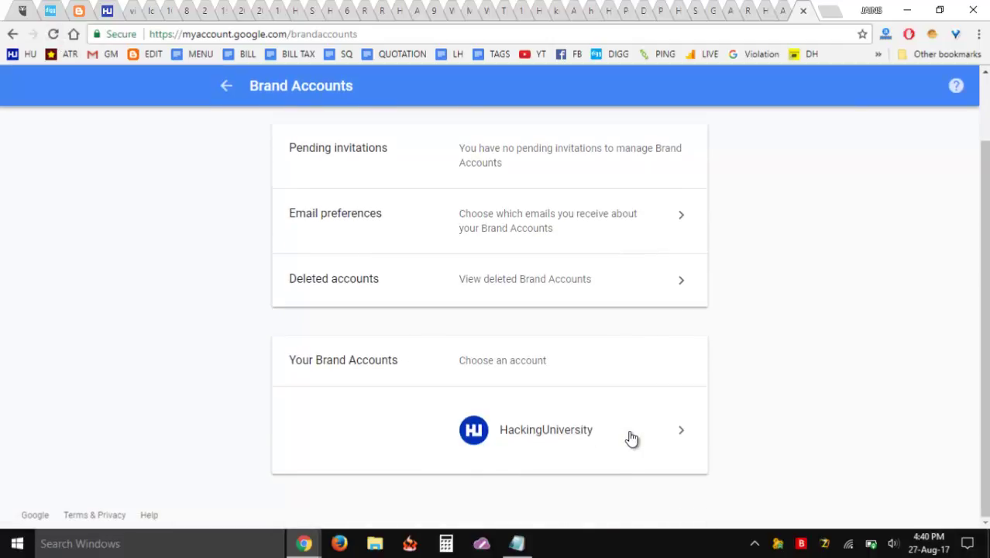
{"action": "left_click", "coordinate": [804, 11]}
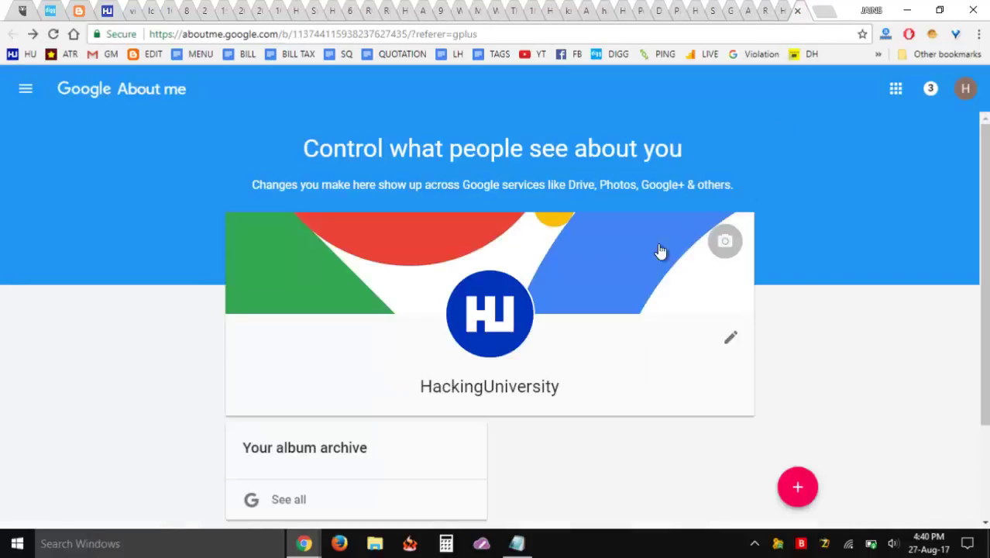
{"action": "scroll", "coordinate": [456, 252], "scroll_direction": "down", "scroll_amount": 2}
{"action": "scroll", "coordinate": [469, 272], "scroll_direction": "up", "scroll_amount": 2}
{"action": "scroll", "coordinate": [974, 353], "scroll_direction": "down", "scroll_amount": 2}
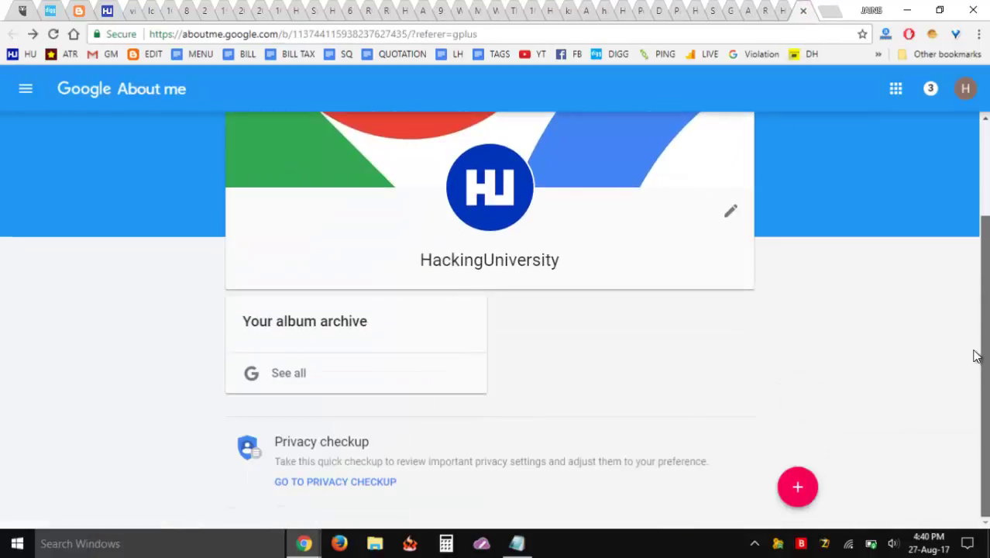
{"action": "scroll", "coordinate": [974, 353], "scroll_direction": "up", "scroll_amount": 2}
{"action": "scroll", "coordinate": [909, 339], "scroll_direction": "down", "scroll_amount": 2}
{"action": "left_click", "coordinate": [798, 487]}
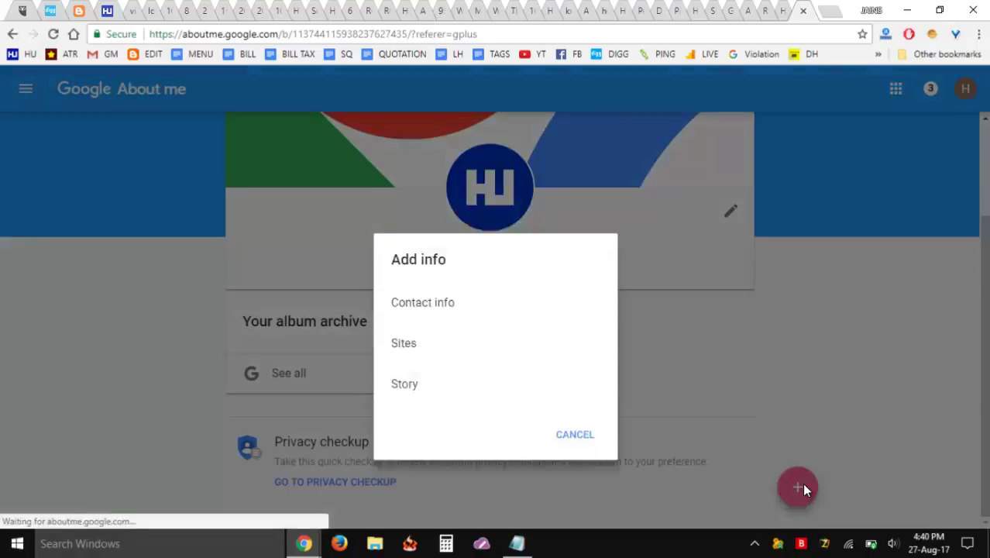
{"action": "left_click", "coordinate": [413, 301]}
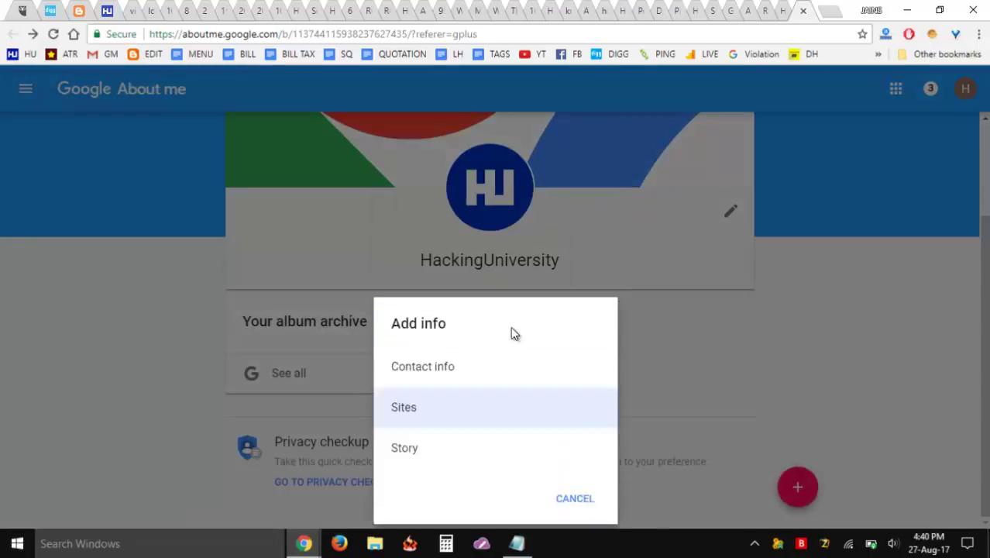
{"action": "right_click", "coordinate": [25, 59]}
{"action": "left_click", "coordinate": [69, 169]}
{"action": "key", "text": "ctrl+v"}
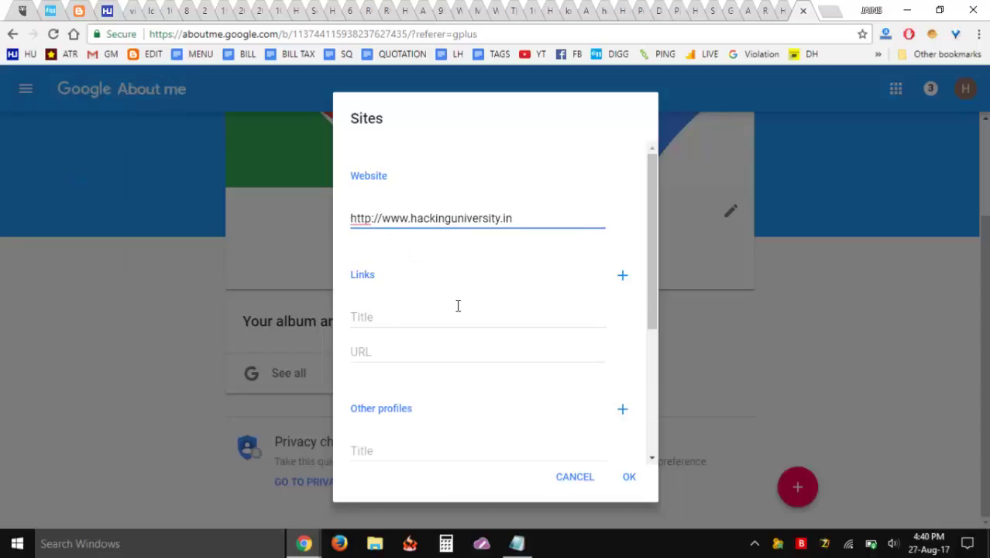
{"action": "scroll", "coordinate": [404, 320], "scroll_direction": "down", "scroll_amount": 1}
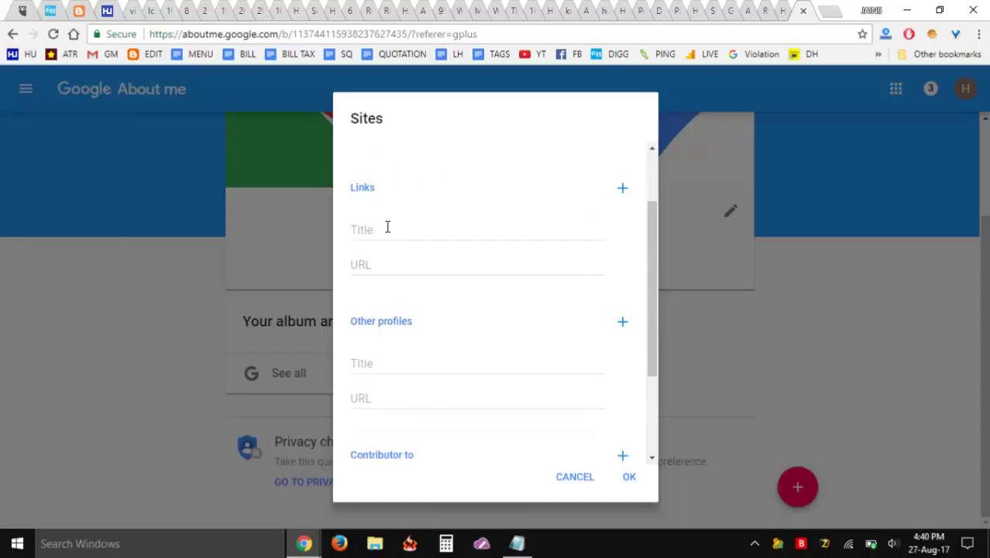
{"action": "left_click", "coordinate": [388, 229]}
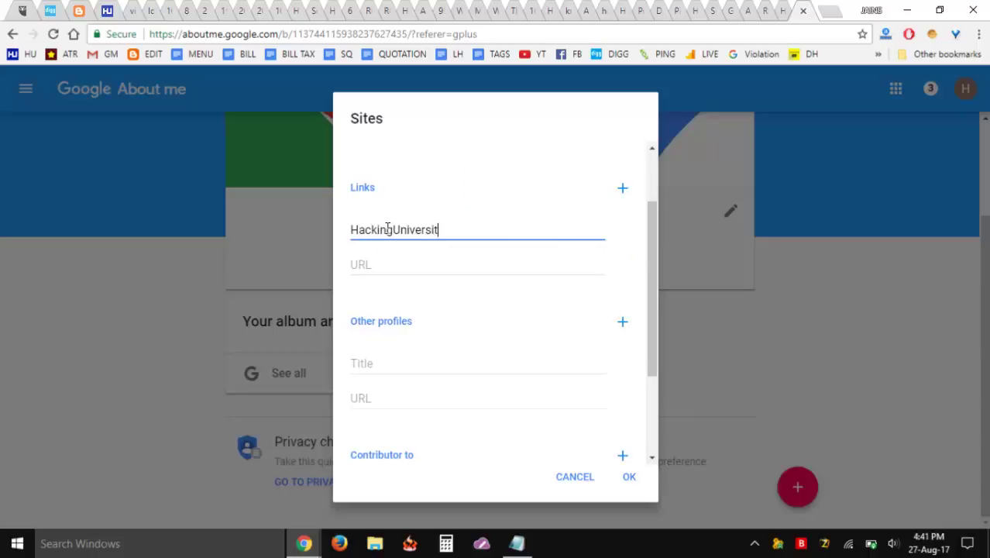
{"action": "left_click", "coordinate": [380, 265]}
{"action": "key", "text": "ctrl+v"}
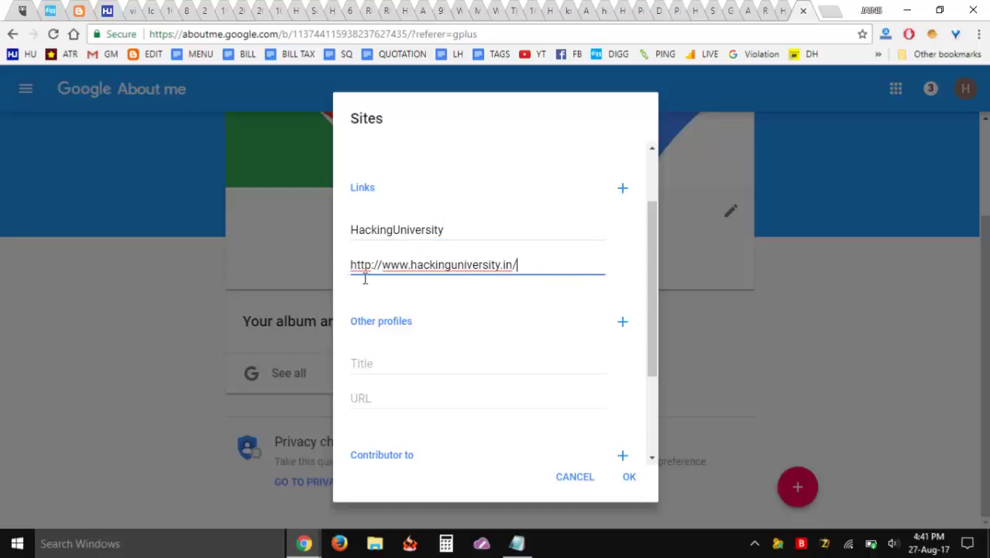
{"action": "key", "text": "BackSpace"}
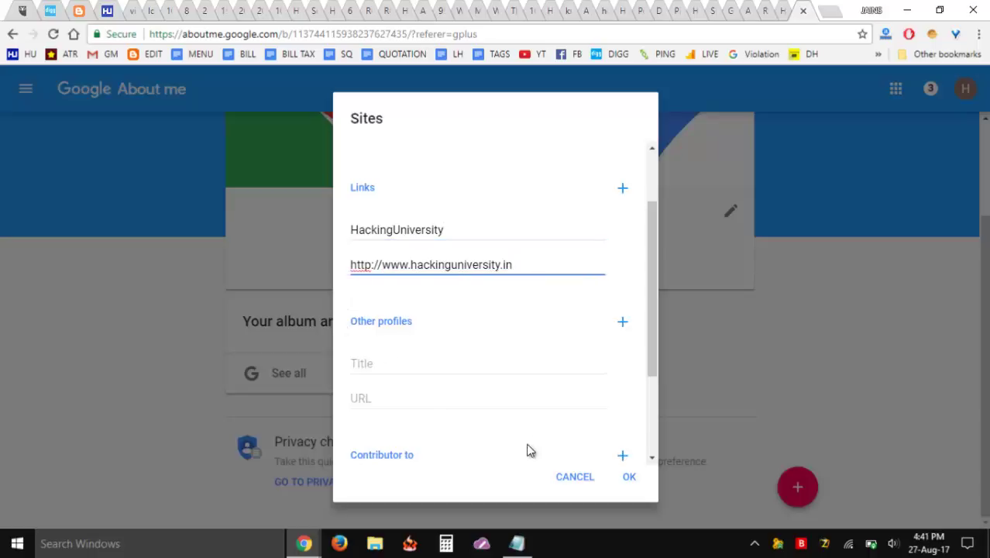
{"action": "scroll", "coordinate": [543, 433], "scroll_direction": "down", "scroll_amount": 2}
{"action": "left_click", "coordinate": [627, 476]}
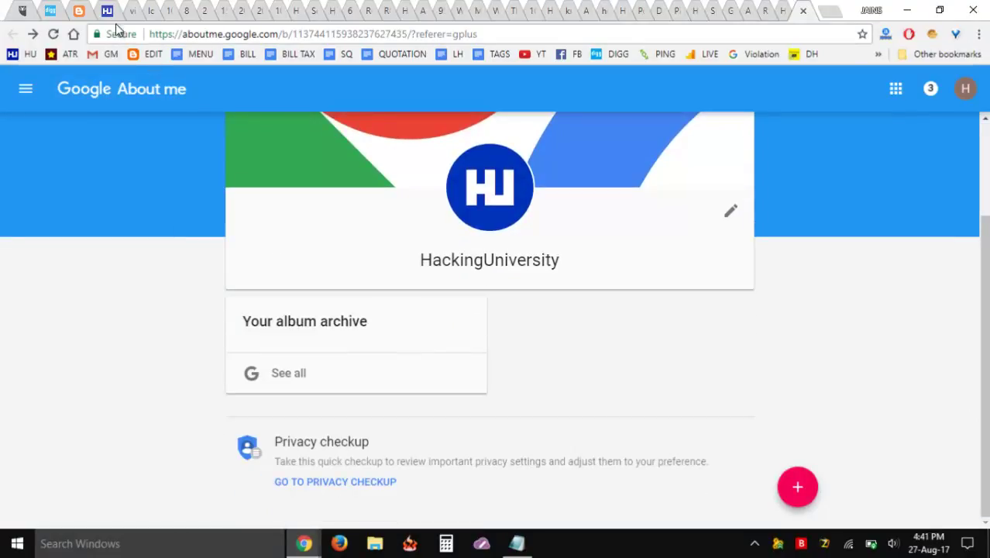
Reload the About me page and set the visibility of both the Website and Links entries to Public.
{"action": "left_click", "coordinate": [52, 34]}
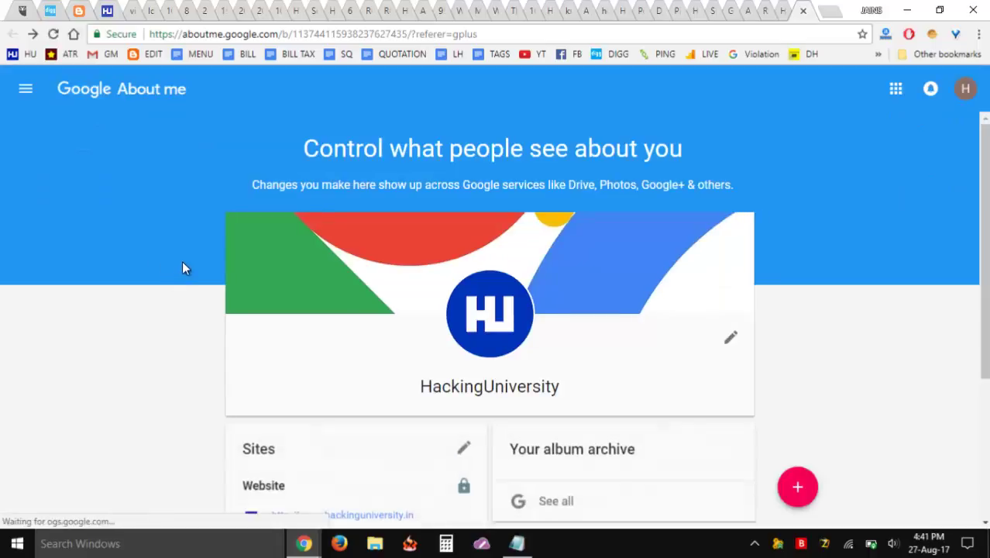
{"action": "scroll", "coordinate": [178, 260], "scroll_direction": "down", "scroll_amount": 3}
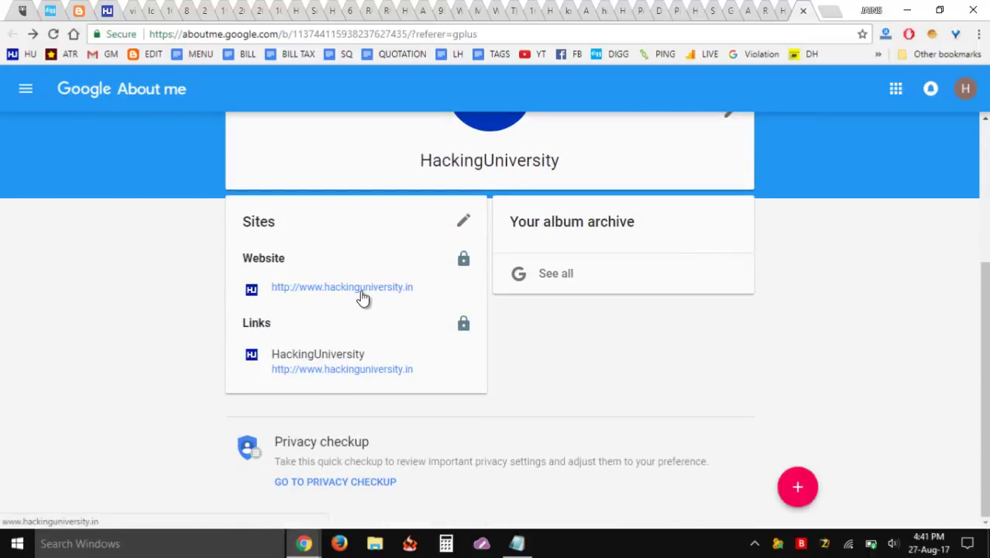
{"action": "left_click", "coordinate": [463, 261]}
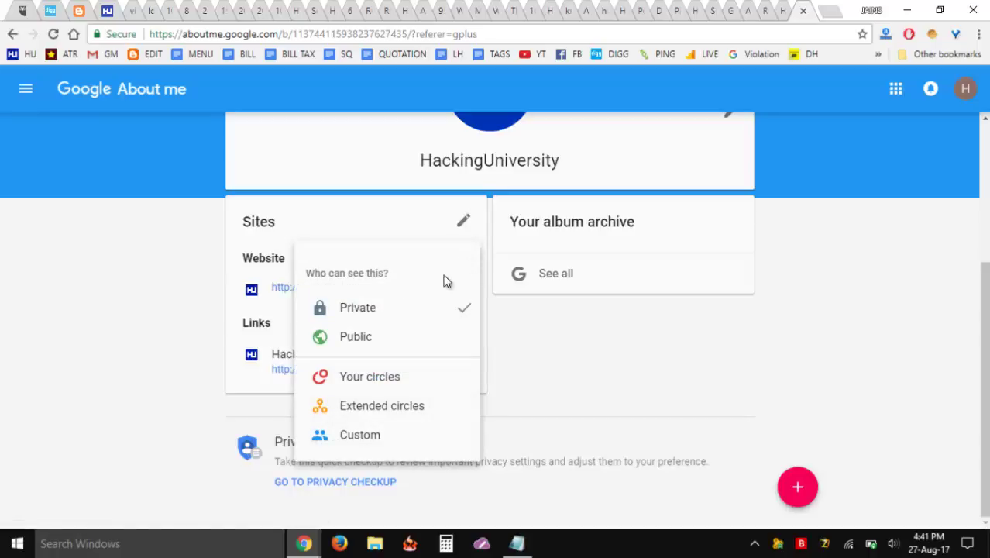
{"action": "left_click", "coordinate": [373, 337]}
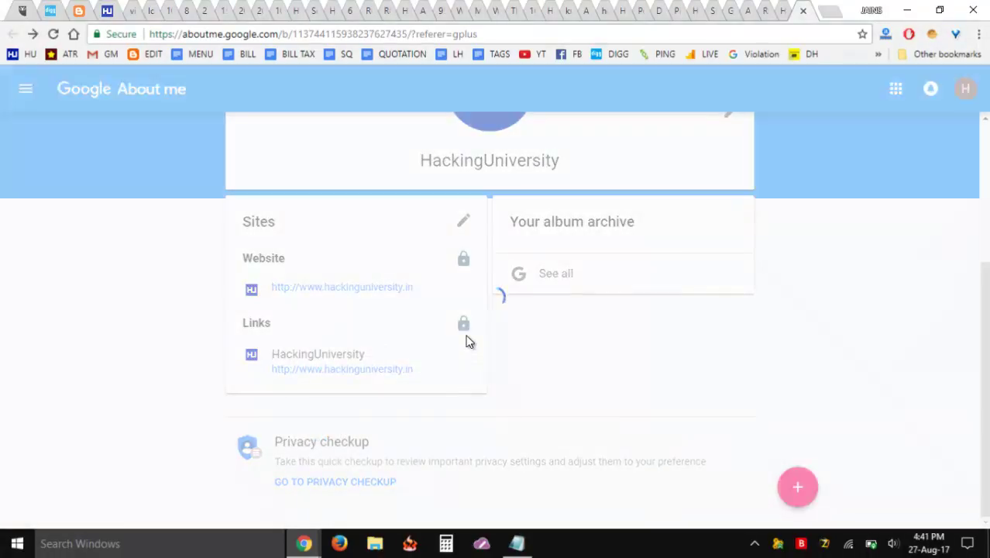
{"action": "left_click", "coordinate": [463, 325]}
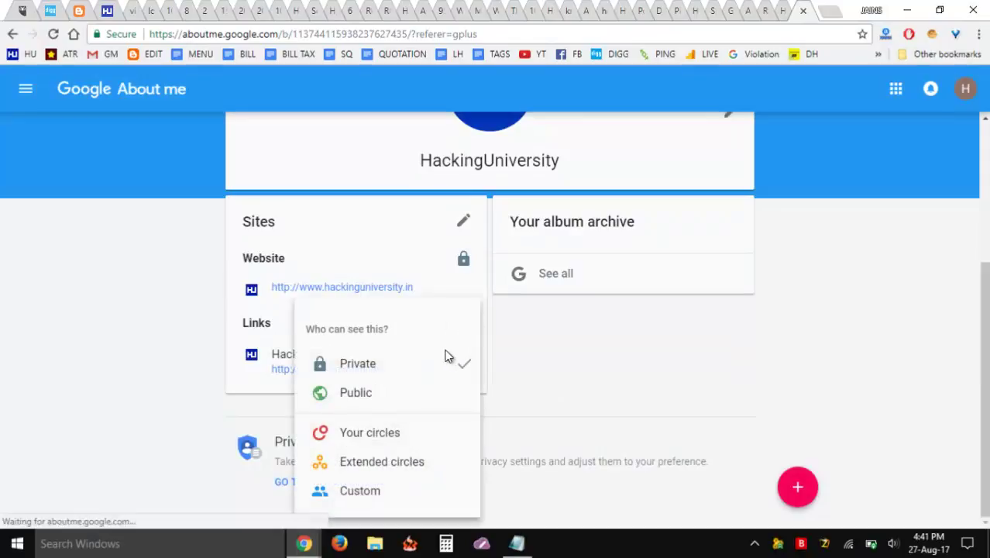
{"action": "left_click", "coordinate": [380, 394]}
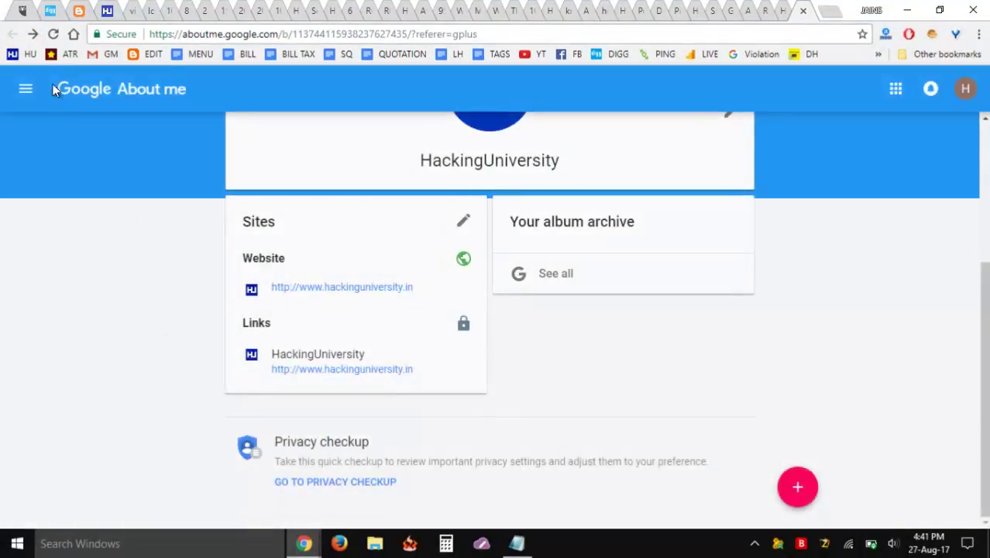
Open the Sites info for editing, examine the Other profiles and Contributor to fields, and cancel without changes.
{"action": "left_click", "coordinate": [463, 224]}
{"action": "scroll", "coordinate": [451, 309], "scroll_direction": "down", "scroll_amount": 3}
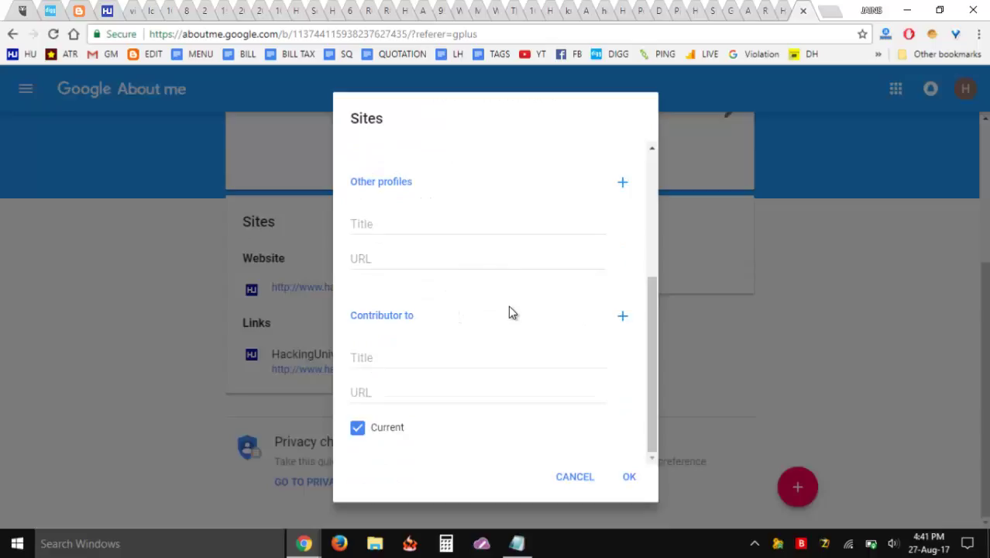
{"action": "scroll", "coordinate": [511, 286], "scroll_direction": "up", "scroll_amount": 3}
{"action": "scroll", "coordinate": [508, 290], "scroll_direction": "down", "scroll_amount": 3}
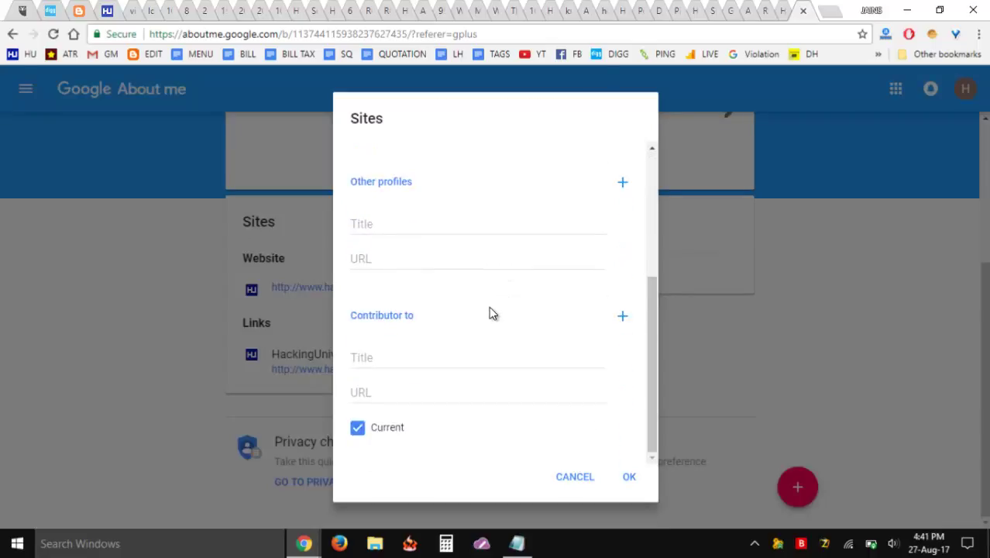
{"action": "left_click", "coordinate": [412, 357]}
{"action": "left_click", "coordinate": [589, 478]}
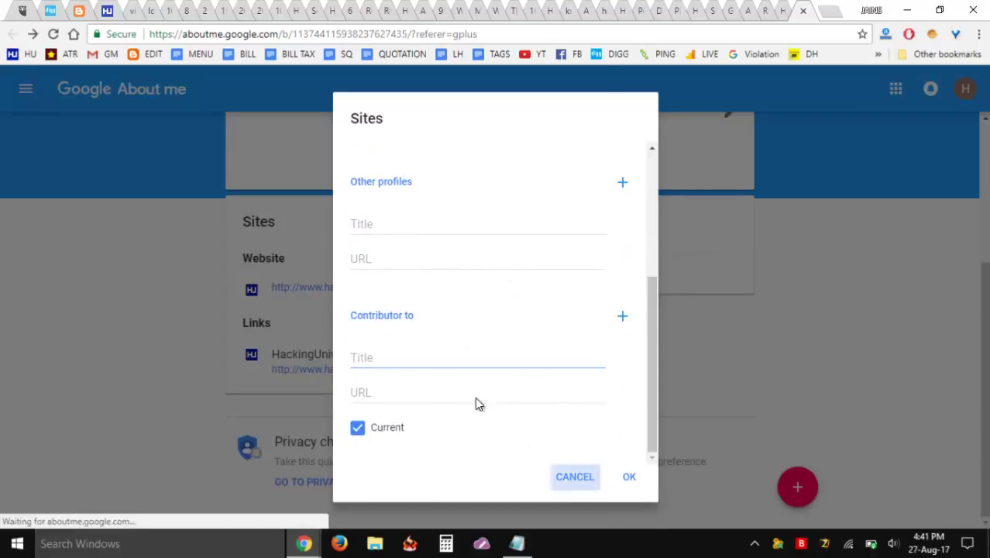
Review the About me page, preview the profile card with its links, and close the preview.
{"action": "scroll", "coordinate": [438, 379], "scroll_direction": "down", "scroll_amount": 3}
{"action": "scroll", "coordinate": [440, 380], "scroll_direction": "up", "scroll_amount": 3}
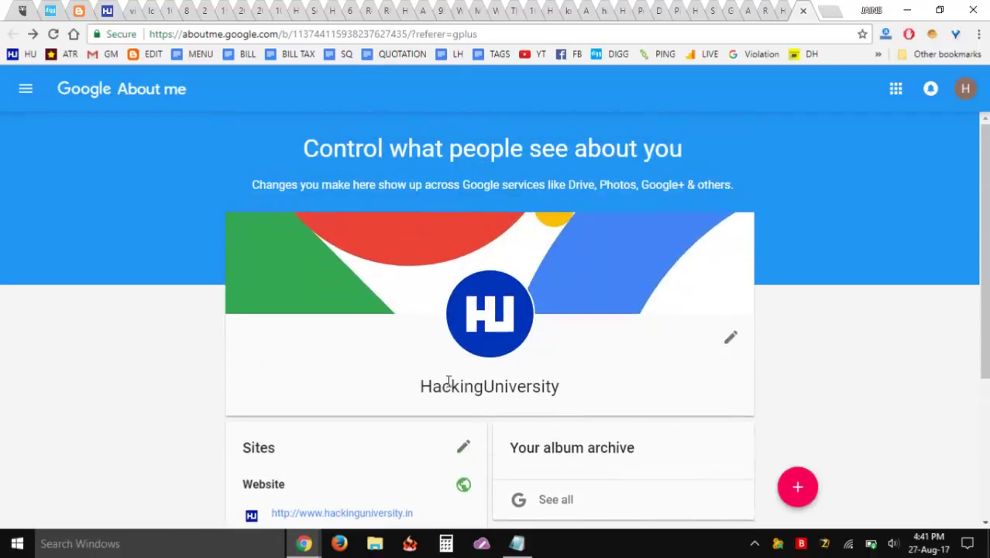
{"action": "scroll", "coordinate": [543, 403], "scroll_direction": "down", "scroll_amount": 1}
{"action": "scroll", "coordinate": [604, 302], "scroll_direction": "up", "scroll_amount": 1}
{"action": "left_click", "coordinate": [26, 91]}
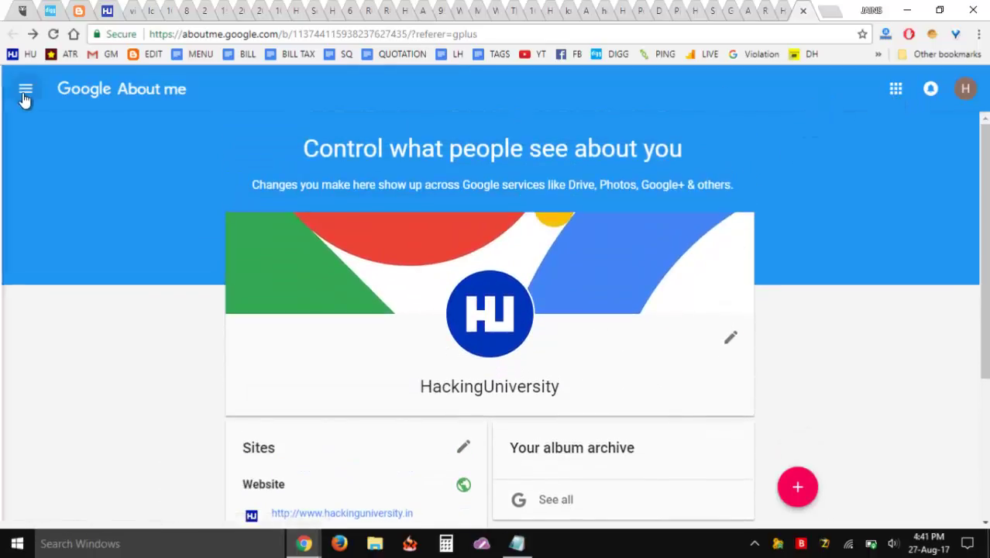
{"action": "left_click", "coordinate": [76, 130]}
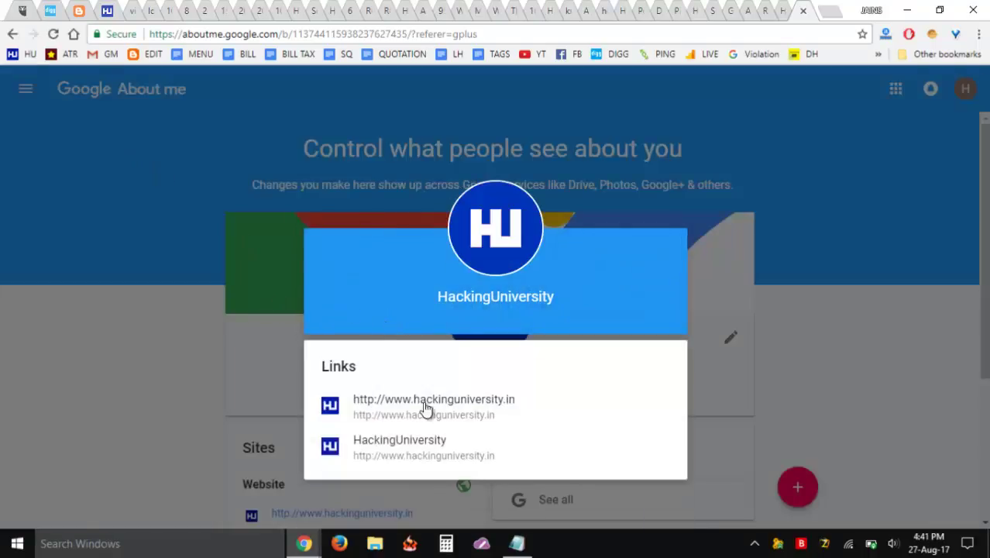
{"action": "left_click", "coordinate": [196, 355]}
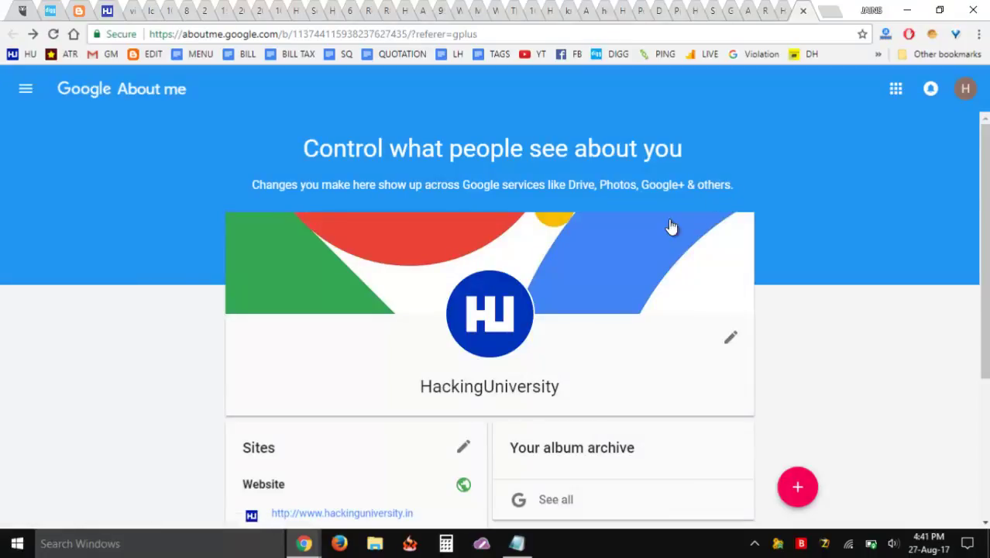
Switch to the Google+ page, close the About me page, and save the Edit profile dialog.
{"action": "left_click", "coordinate": [724, 241]}
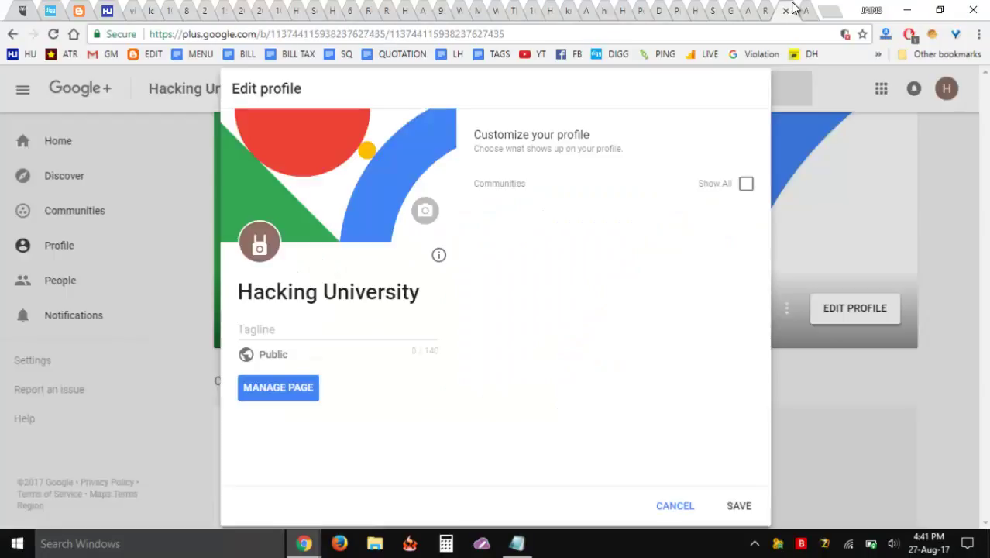
{"action": "left_click", "coordinate": [808, 9]}
{"action": "left_click", "coordinate": [809, 11]}
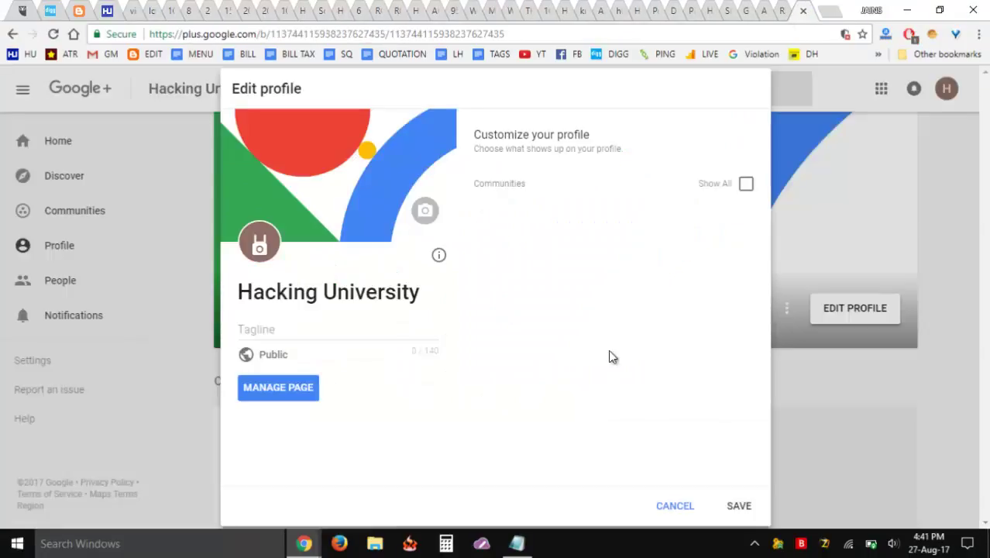
{"action": "left_click", "coordinate": [739, 507]}
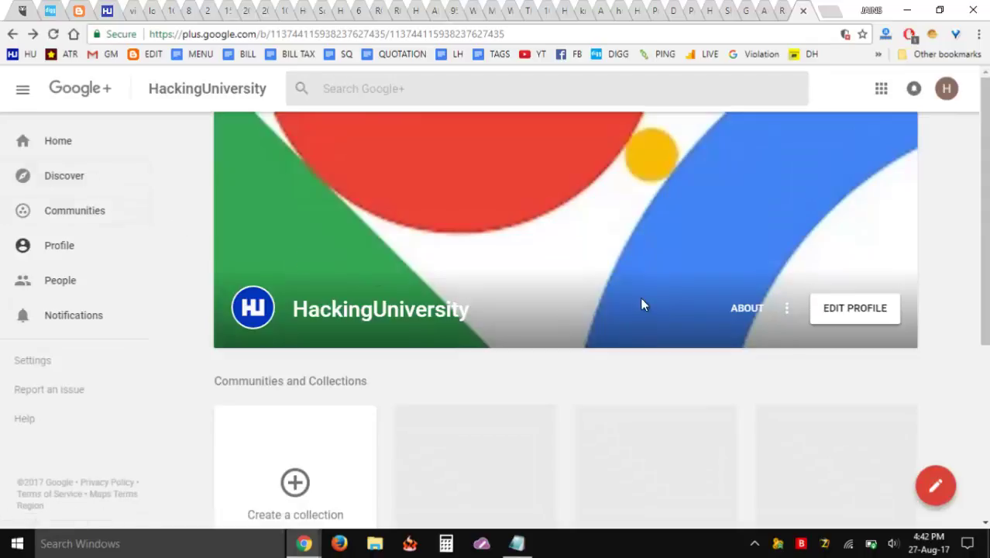
Examine the HackingUniversity Google+ profile page, including its extra profile options, collections area and published post.
{"action": "left_click", "coordinate": [786, 312]}
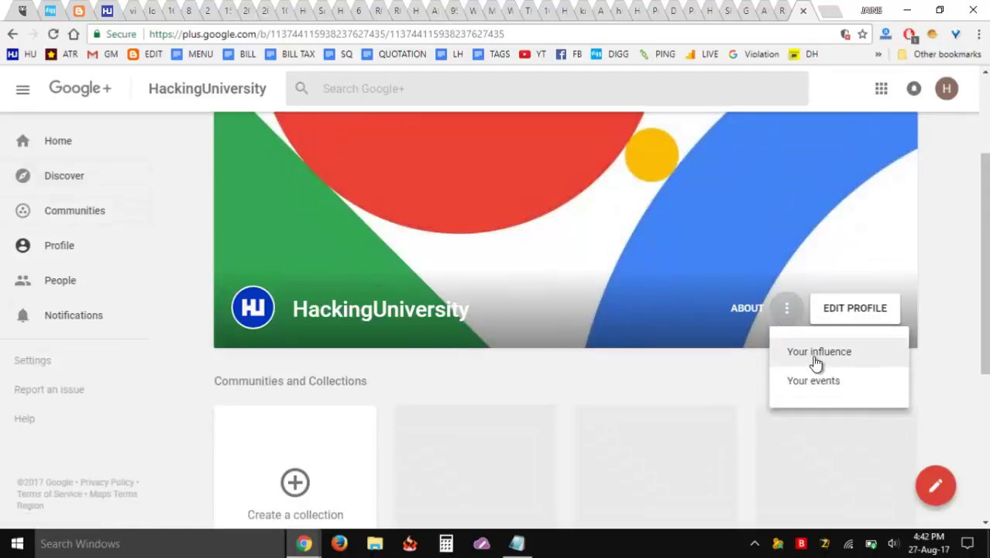
{"action": "left_click", "coordinate": [705, 376]}
{"action": "scroll", "coordinate": [391, 307], "scroll_direction": "down", "scroll_amount": 4}
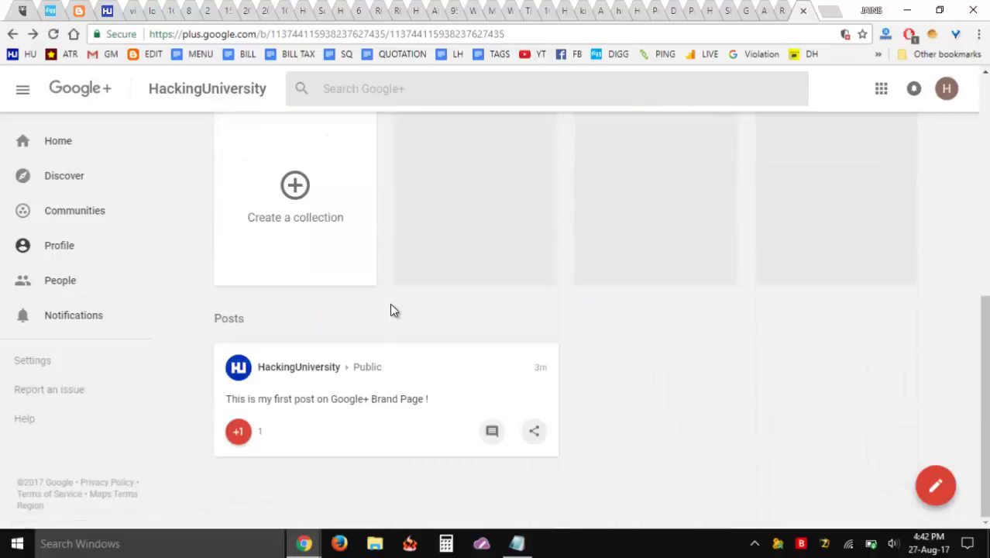
{"action": "scroll", "coordinate": [362, 325], "scroll_direction": "up", "scroll_amount": 5}
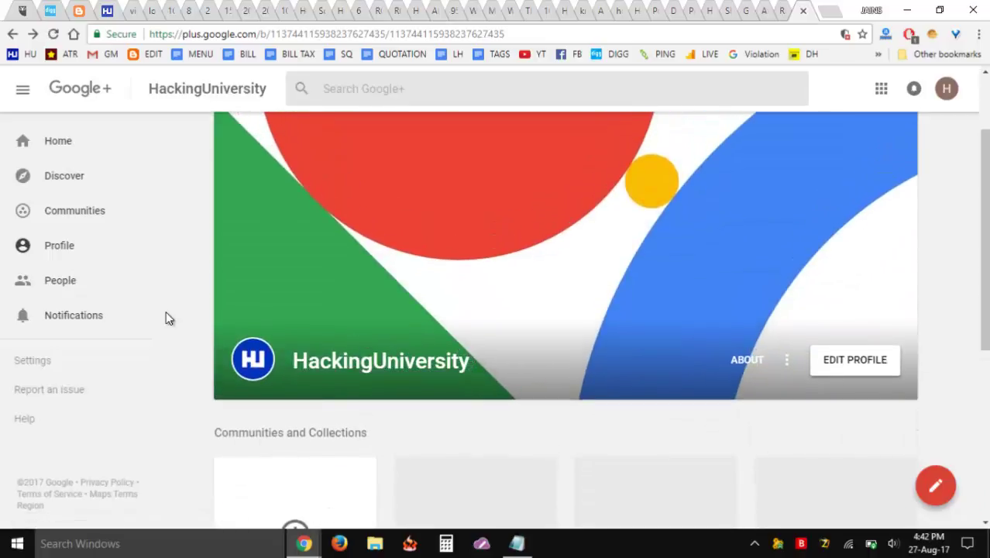
{"action": "scroll", "coordinate": [356, 360], "scroll_direction": "down", "scroll_amount": 1}
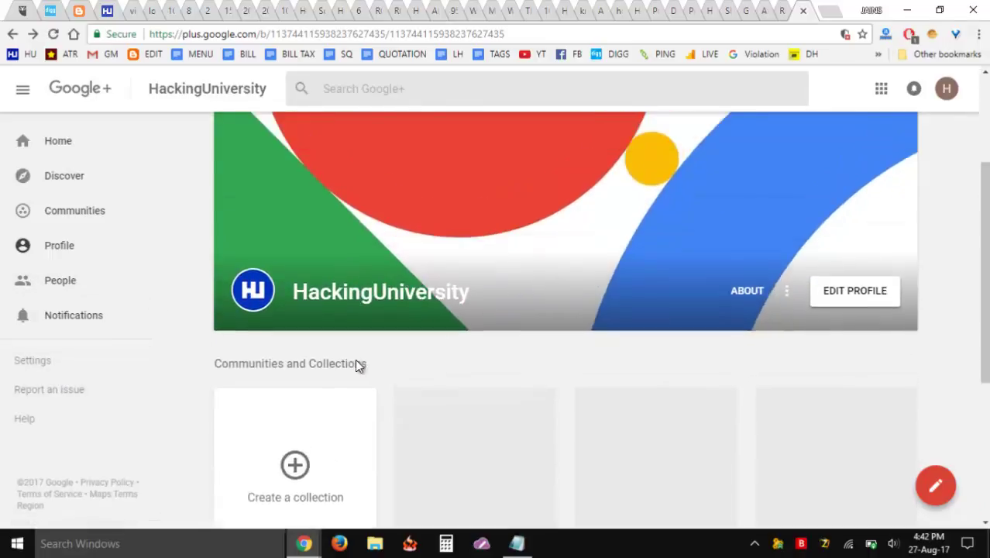
{"action": "scroll", "coordinate": [358, 364], "scroll_direction": "up", "scroll_amount": 3}
{"action": "scroll", "coordinate": [400, 358], "scroll_direction": "down", "scroll_amount": 2}
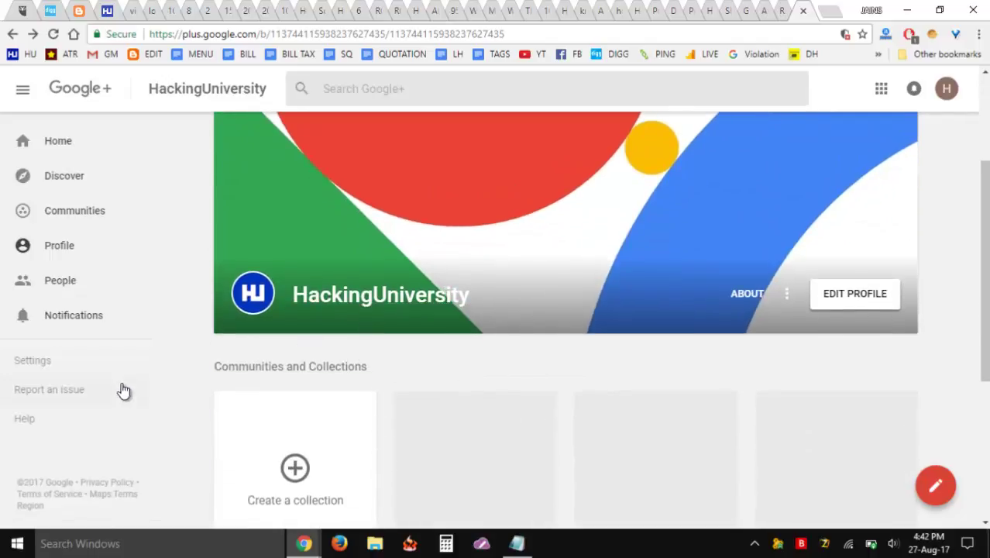
Open the brand page's Google+ settings and look over the General options.
{"action": "left_click", "coordinate": [33, 360]}
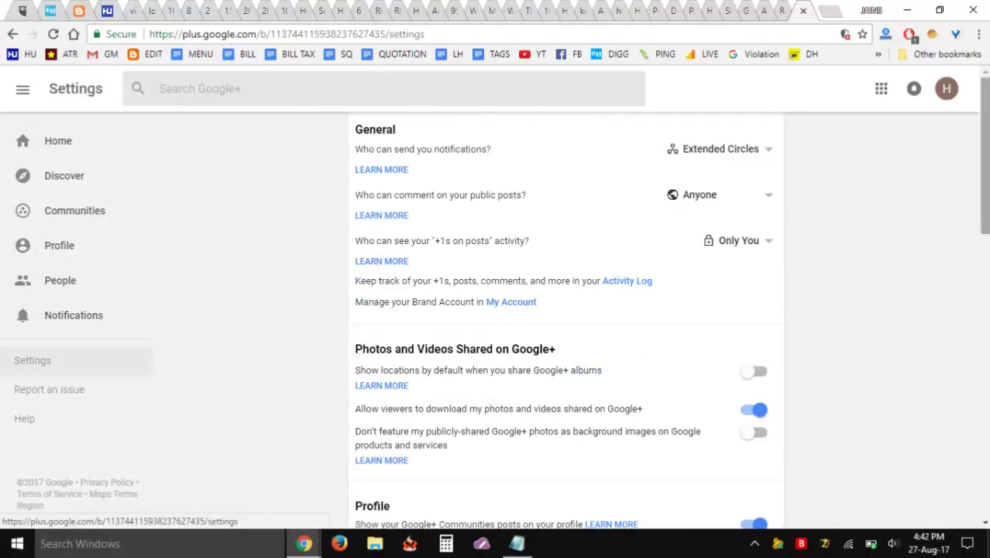
{"action": "left_click_drag", "start_coordinate": [985, 155], "coordinate": [983, 101]}
Search Google in a new tab for "how to create custom permalink for google+ brand page".
{"action": "left_click", "coordinate": [834, 11]}
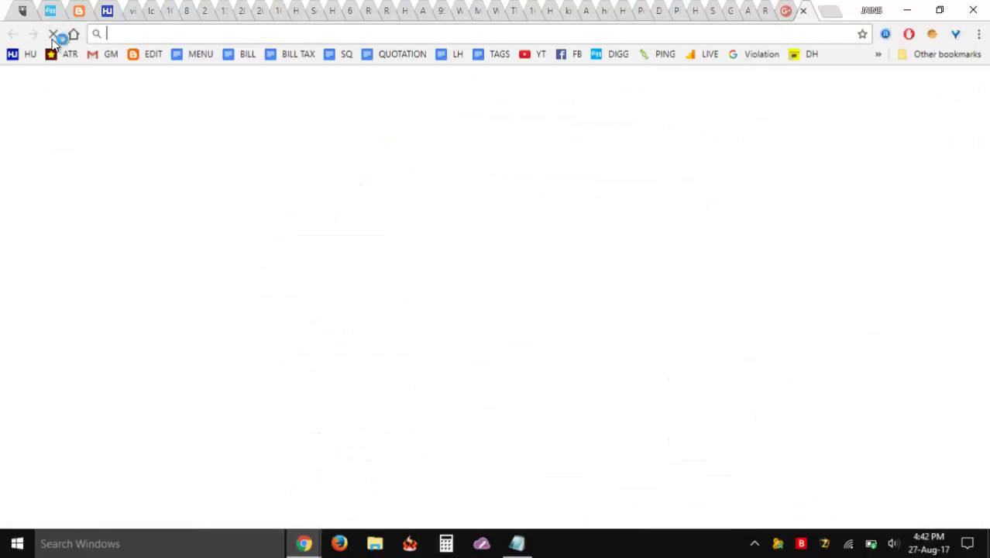
{"action": "left_click", "coordinate": [77, 35]}
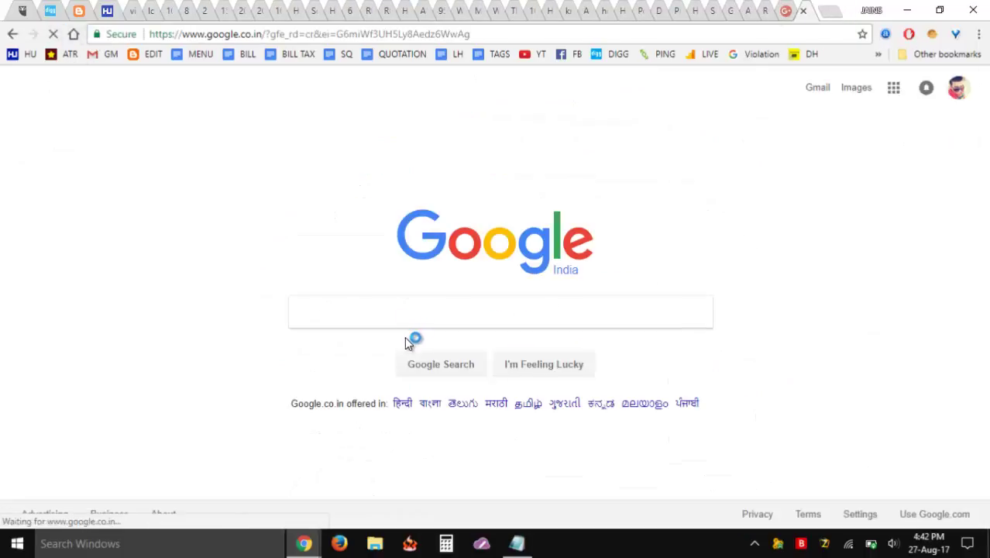
{"action": "type", "text": "hw"}
{"action": "key", "text": "BackSpace"}
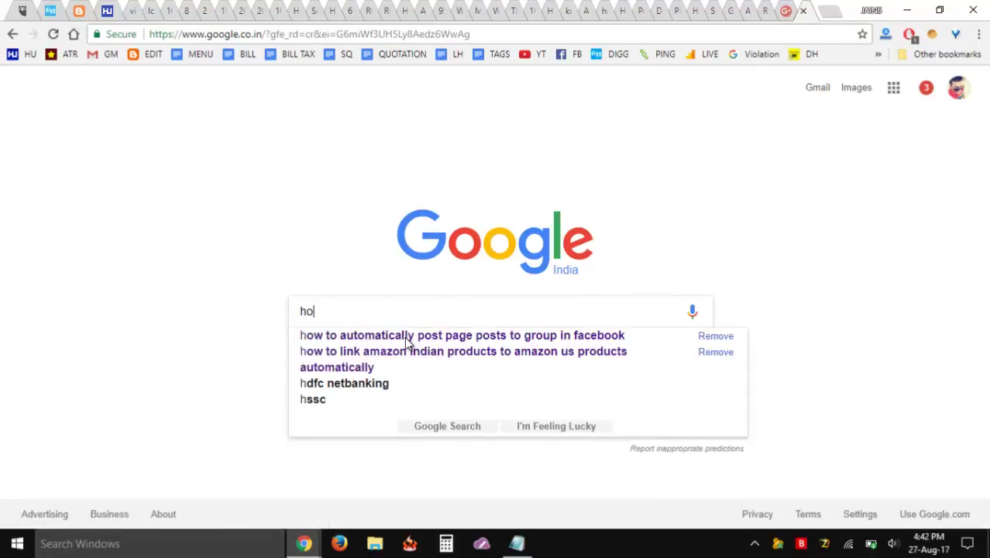
{"action": "type", "text": "ow to cret e=="}
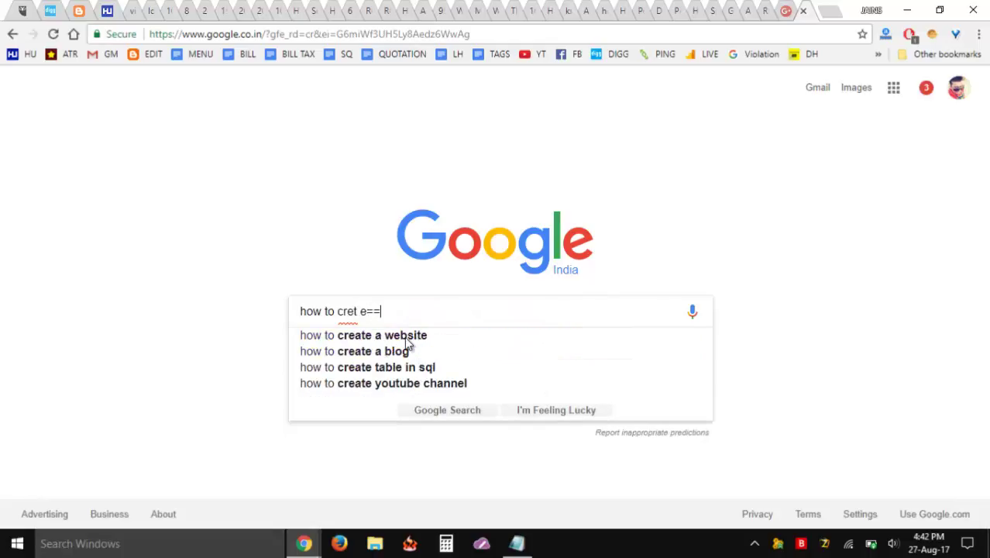
{"action": "key", "text": "BackSpace"}
{"action": "key", "text": "BackSpace"}
{"action": "key", "text": "BackSpace"}
{"action": "key", "text": "BackSpace"}
{"action": "key", "text": "BackSpace"}
{"action": "type", "text": "ate "}
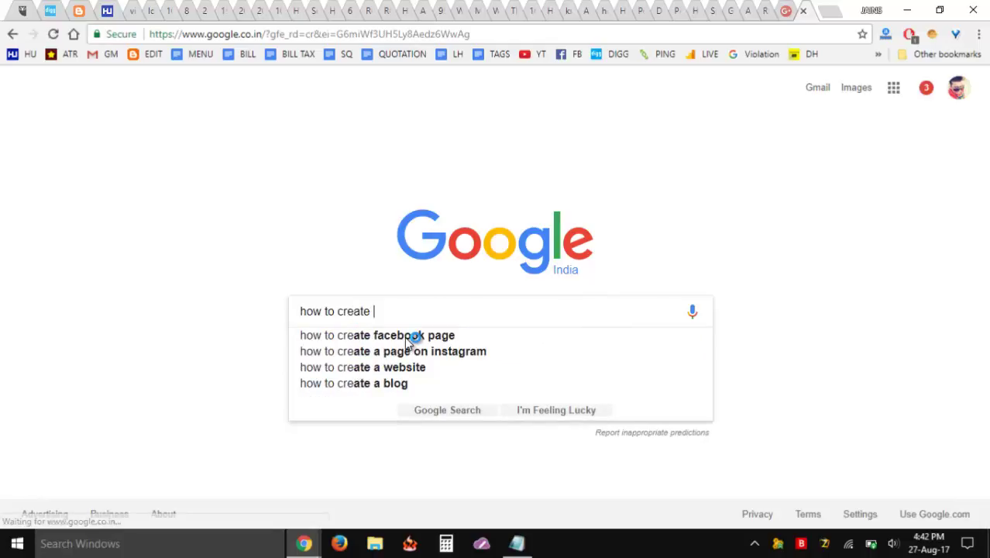
{"action": "type", "text": "custom "}
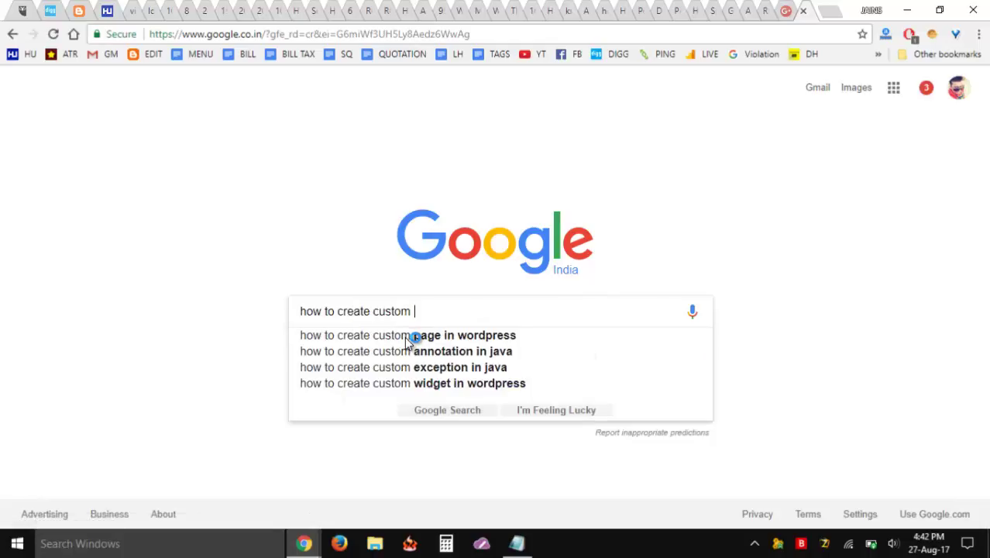
{"action": "type", "text": "permal"}
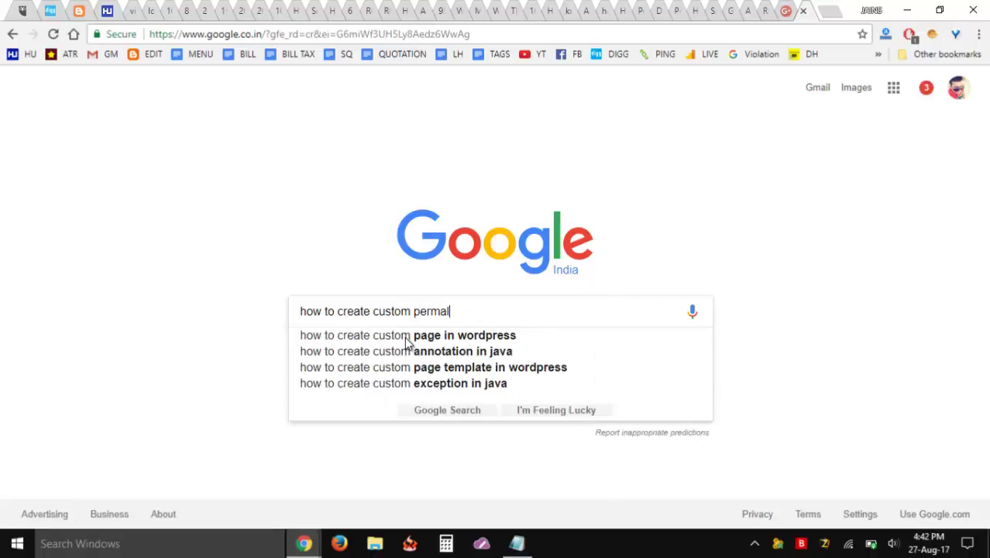
{"action": "type", "text": "ink for "}
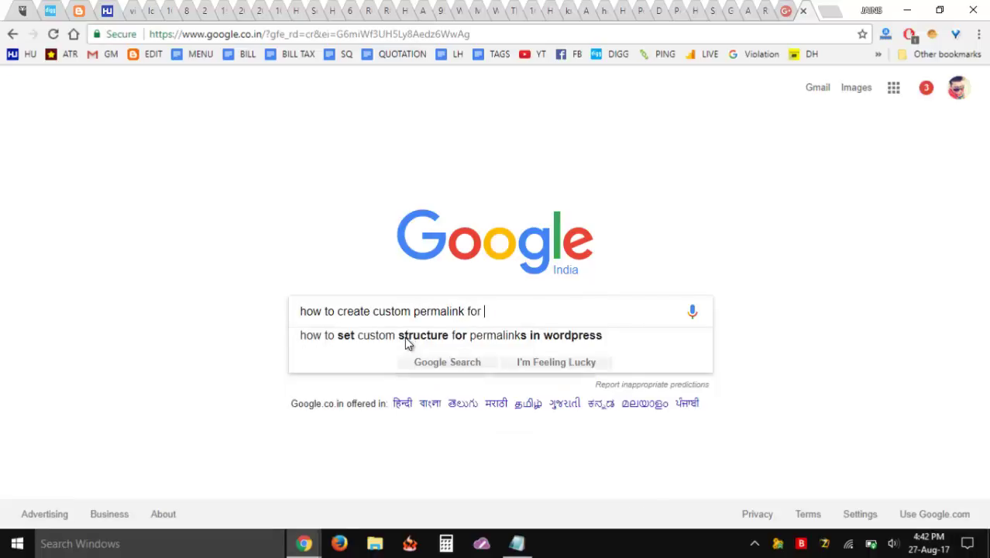
{"action": "type", "text": "google+ brand p"}
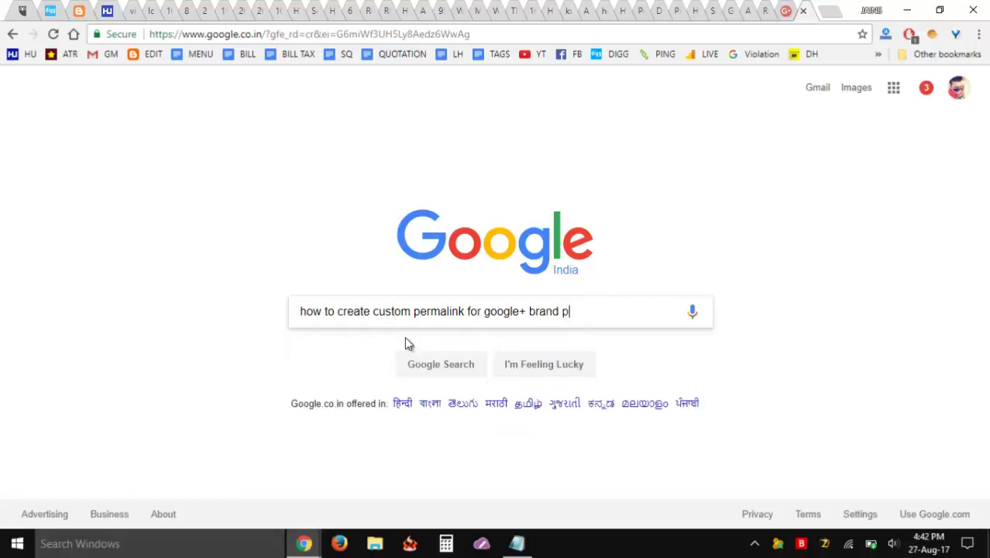
{"action": "type", "text": "age"}
{"action": "key", "text": "Return"}
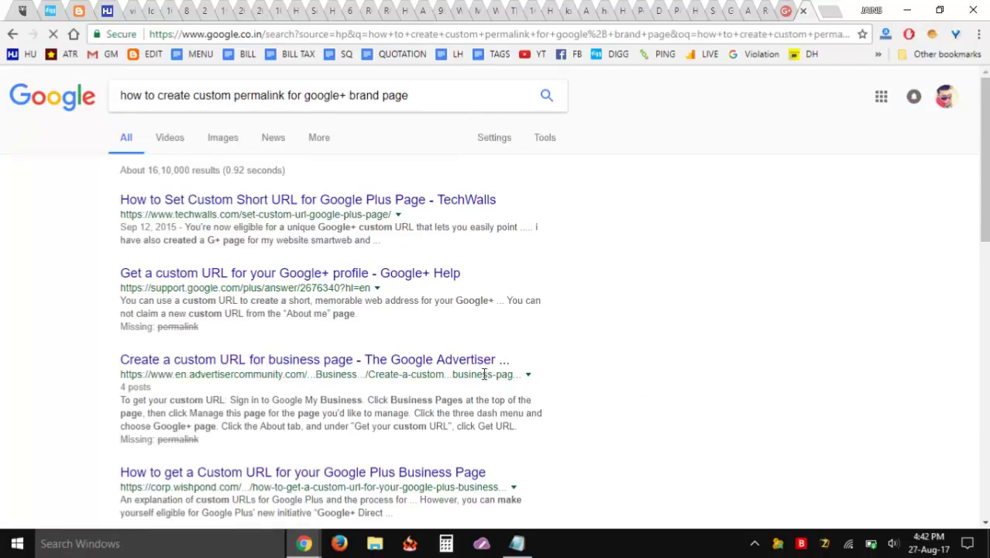
Skim the TechWalls article on custom short URLs, and open the Google Advertiser community result about business page URLs instead.
{"action": "left_click", "coordinate": [227, 203]}
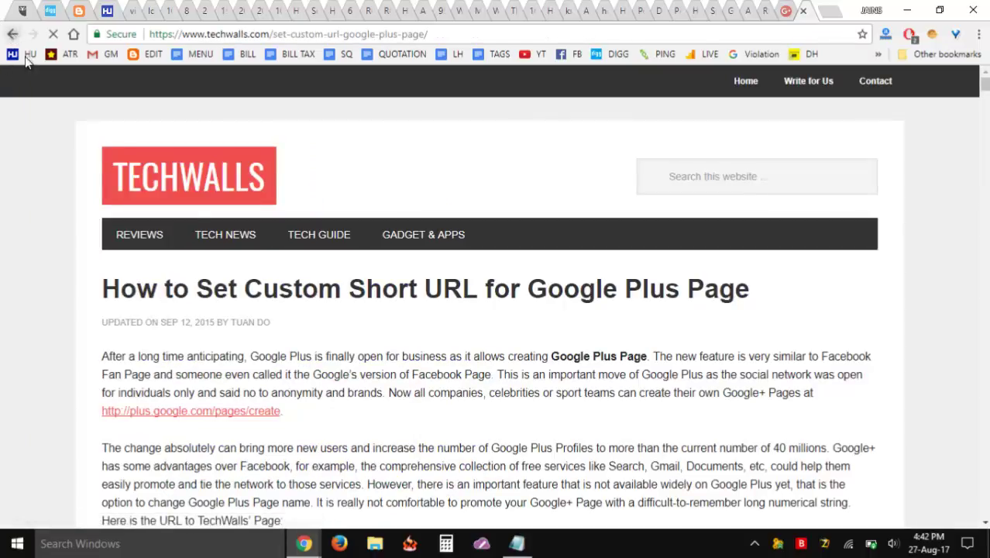
{"action": "left_click", "coordinate": [12, 34]}
{"action": "scroll", "coordinate": [239, 282], "scroll_direction": "down", "scroll_amount": 2}
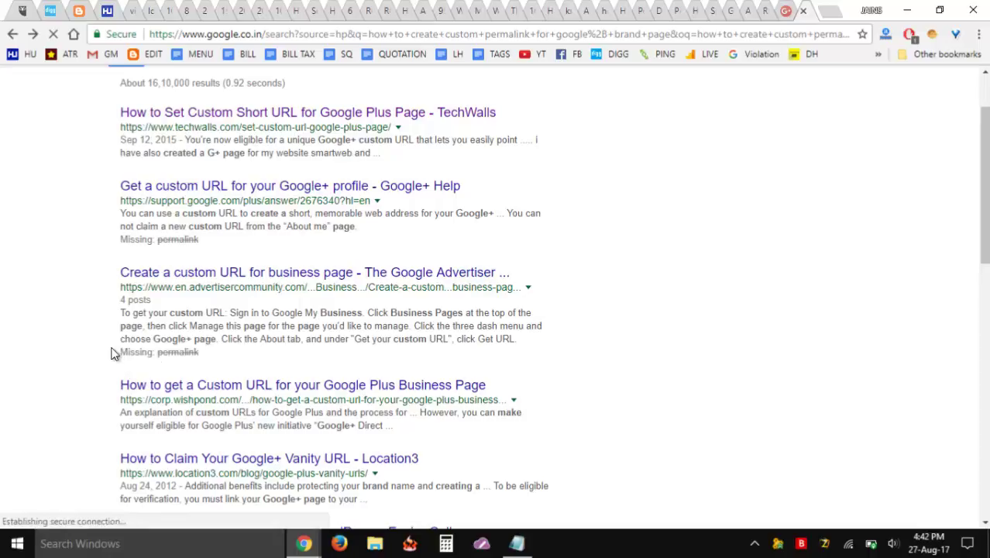
{"action": "scroll", "coordinate": [116, 352], "scroll_direction": "up", "scroll_amount": 1}
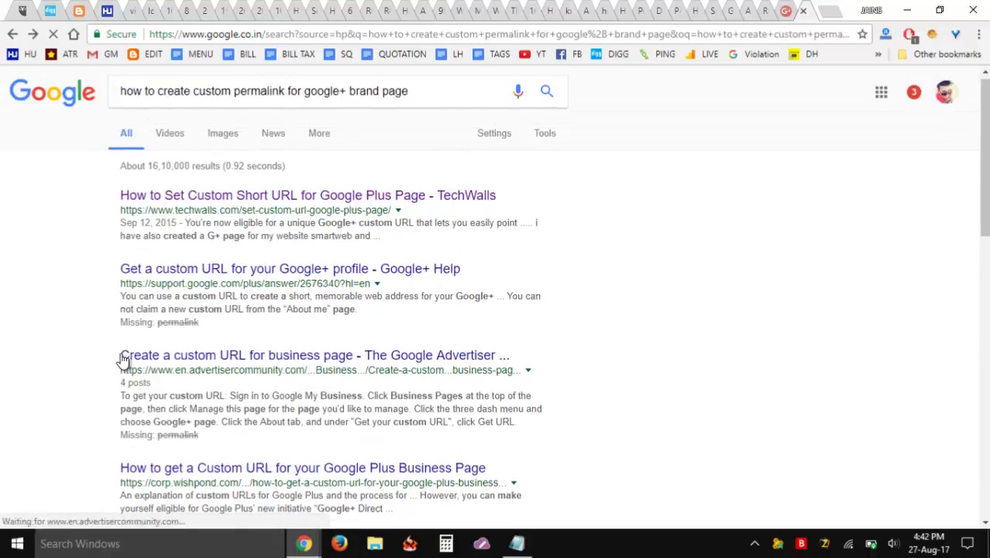
{"action": "scroll", "coordinate": [104, 362], "scroll_direction": "down", "scroll_amount": 1}
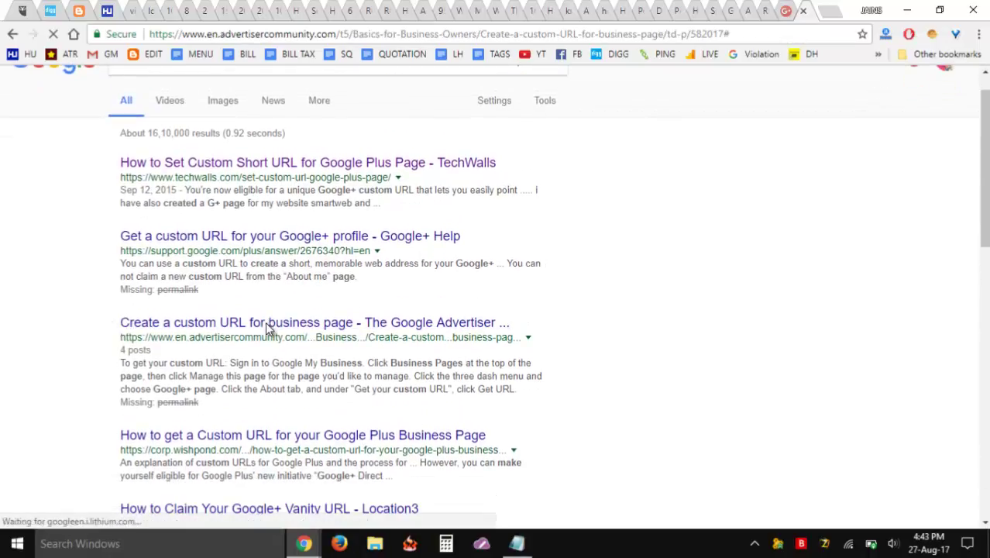
Glance at the Hacking University website, return to the community thread and dismiss its registration notice.
{"action": "left_click", "coordinate": [26, 53]}
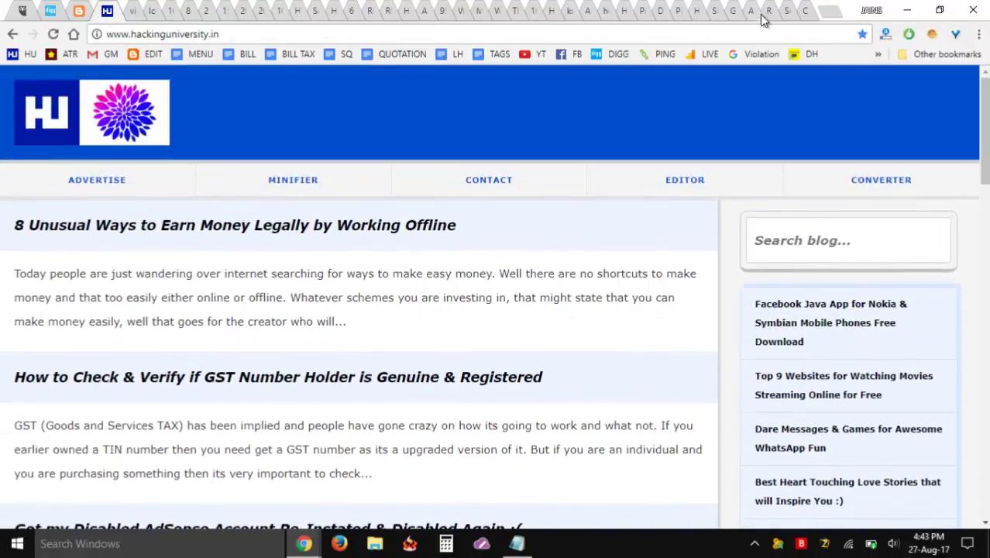
{"action": "left_click", "coordinate": [808, 6]}
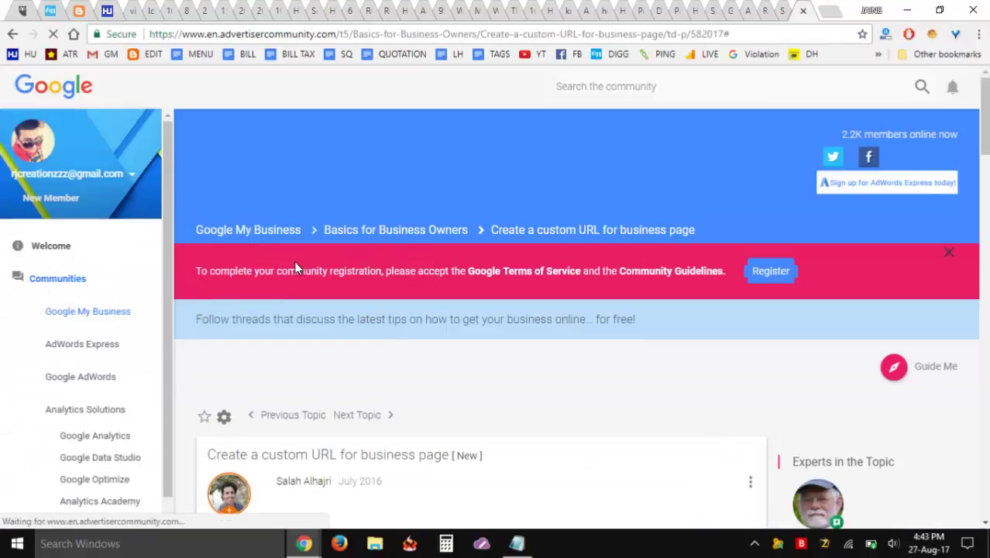
{"action": "scroll", "coordinate": [295, 269], "scroll_direction": "down", "scroll_amount": 1}
{"action": "left_click", "coordinate": [950, 166]}
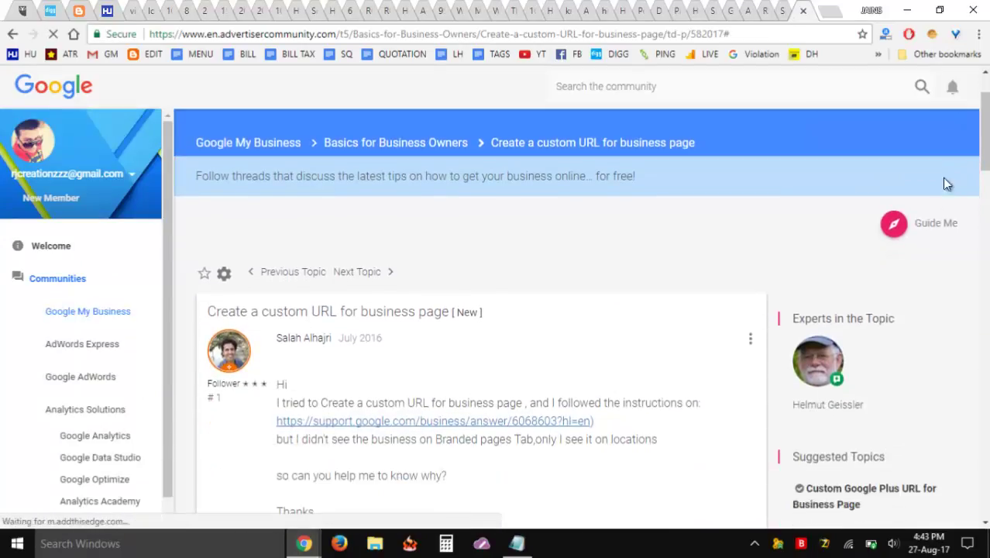
Read the thread's replies for the eligibility criteria and instructions for getting a custom business page URL.
{"action": "scroll", "coordinate": [324, 215], "scroll_direction": "down", "scroll_amount": 1}
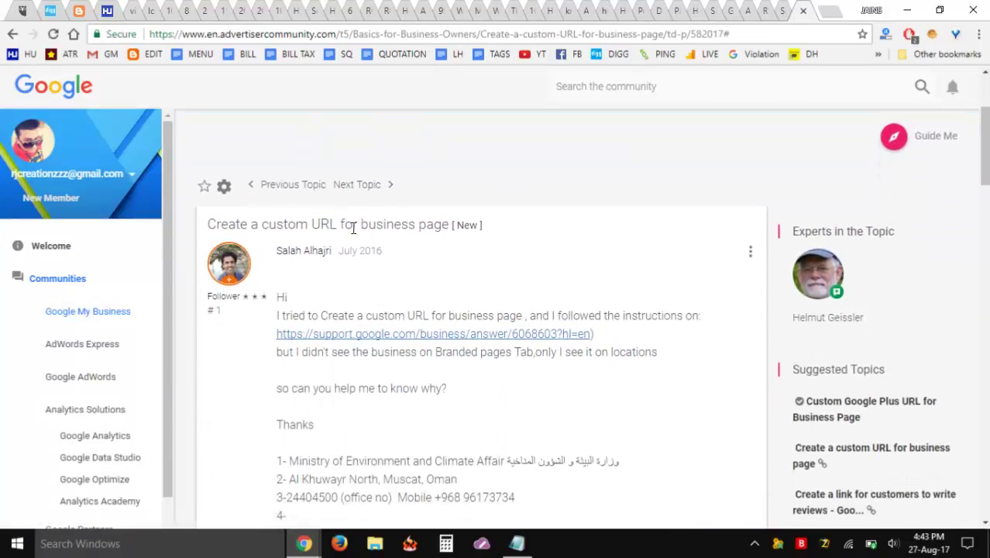
{"action": "scroll", "coordinate": [352, 227], "scroll_direction": "down", "scroll_amount": 2}
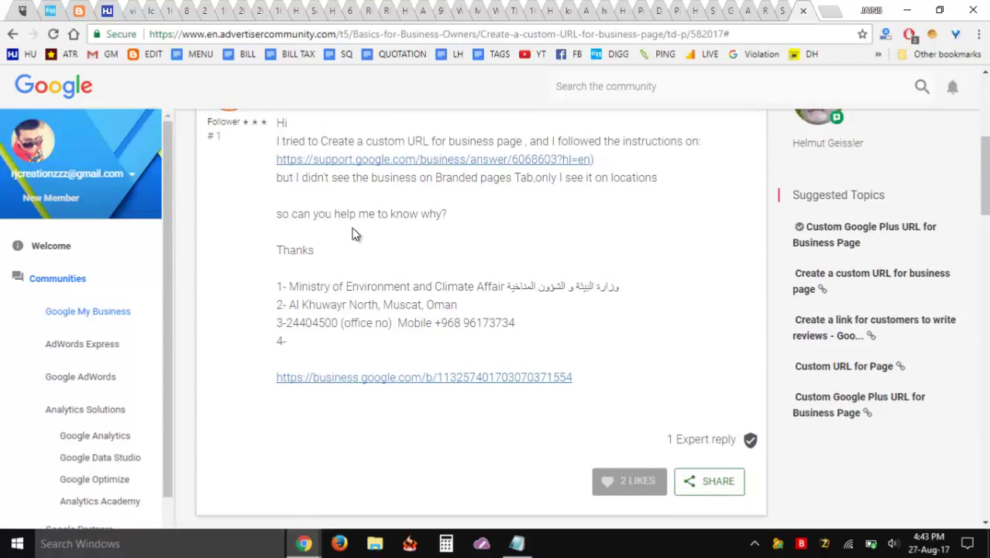
{"action": "scroll", "coordinate": [353, 233], "scroll_direction": "down", "scroll_amount": 3}
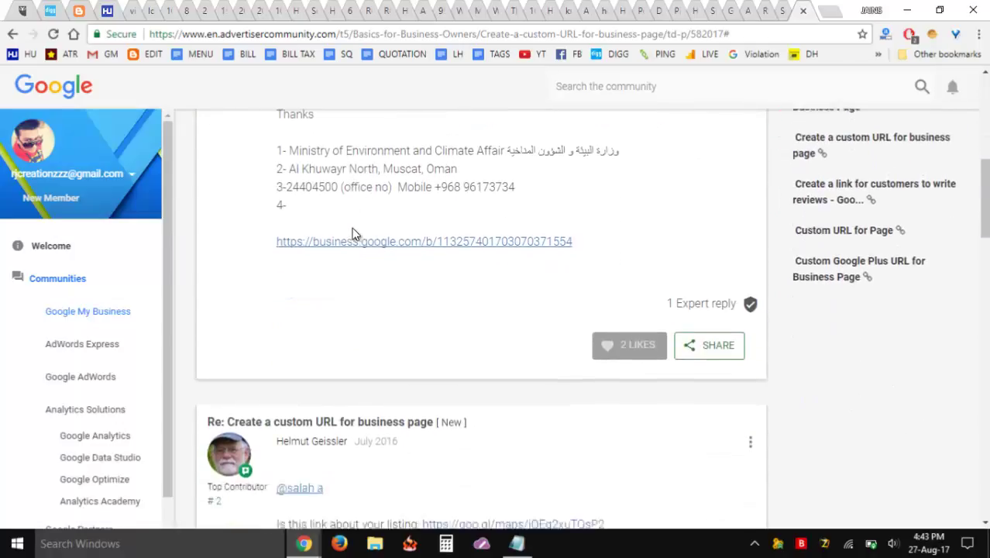
{"action": "scroll", "coordinate": [352, 233], "scroll_direction": "down", "scroll_amount": 1}
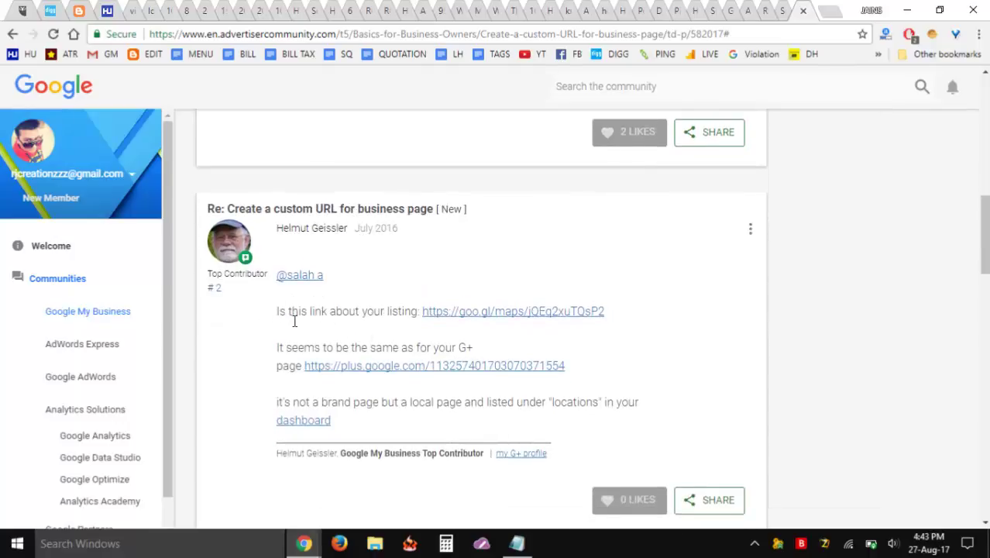
{"action": "scroll", "coordinate": [295, 308], "scroll_direction": "down", "scroll_amount": 5}
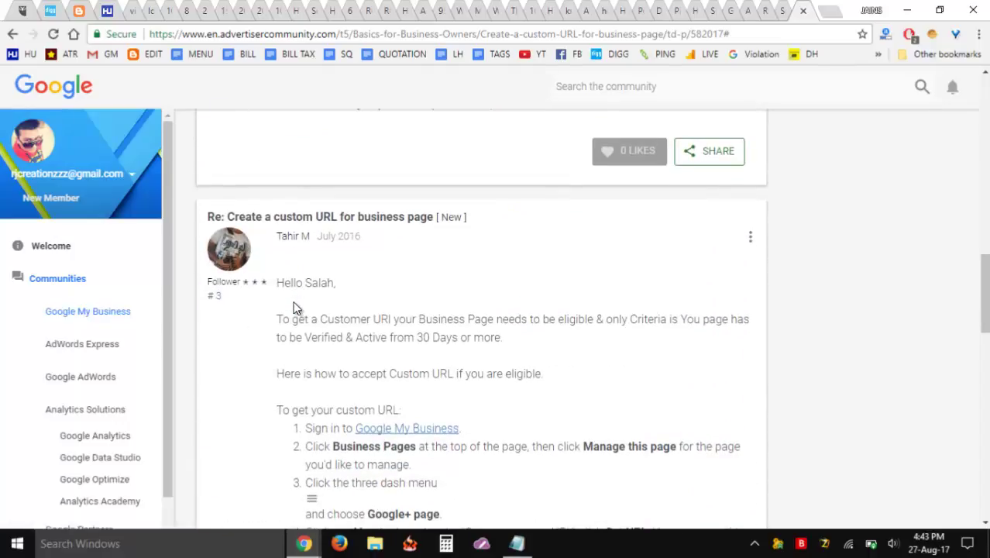
{"action": "scroll", "coordinate": [296, 307], "scroll_direction": "down", "scroll_amount": 2}
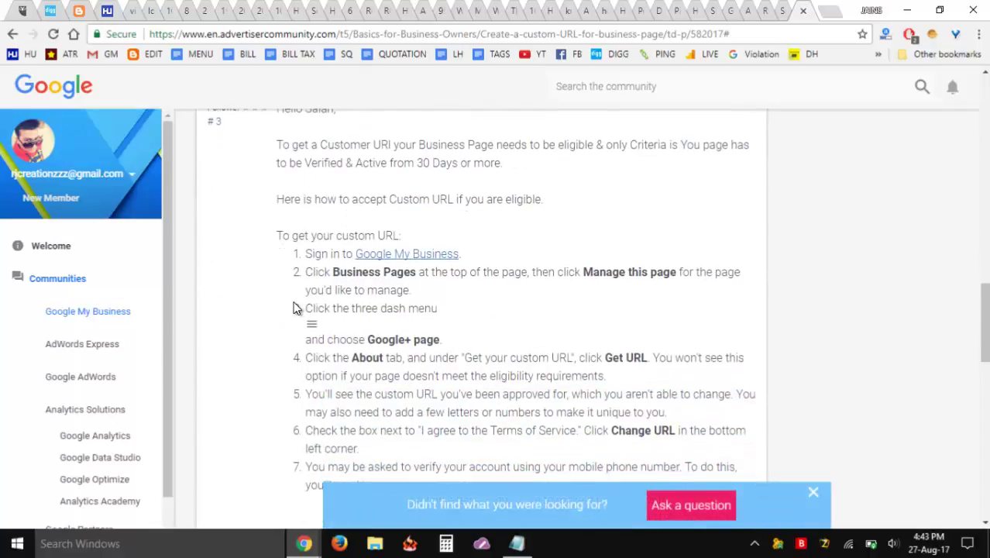
{"action": "scroll", "coordinate": [295, 308], "scroll_direction": "down", "scroll_amount": 1}
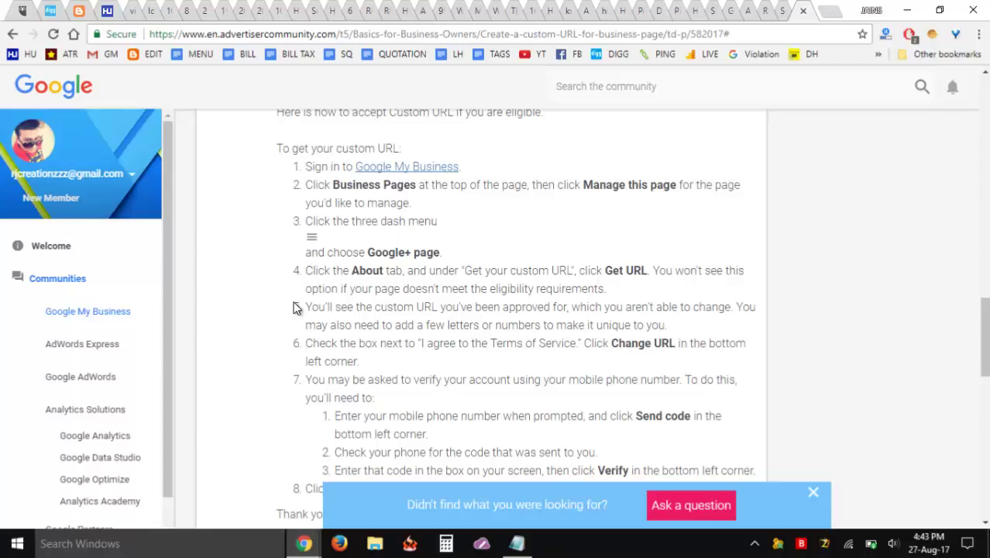
Switch to the personal Google+ profile, look over its About me page and close that page.
{"action": "middle_click", "coordinate": [785, 6]}
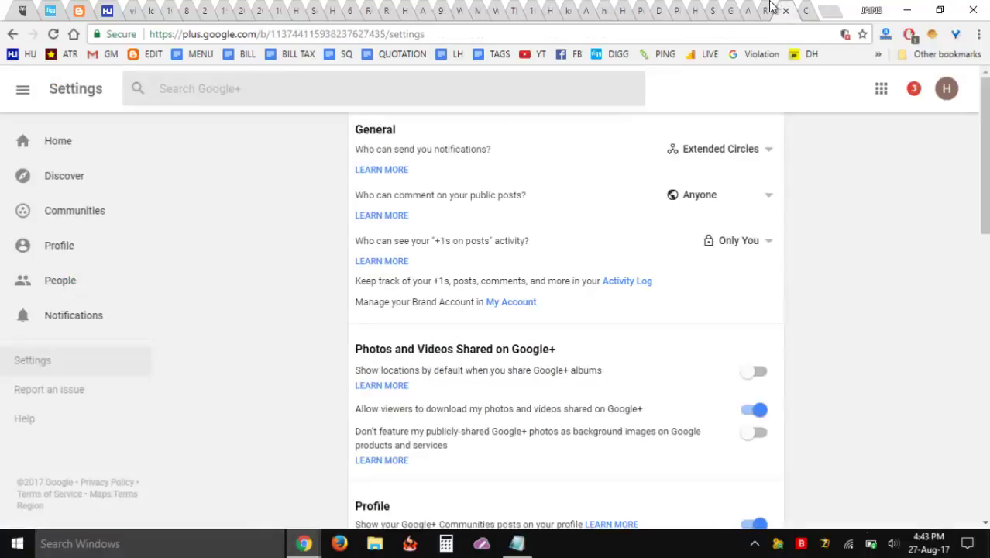
{"action": "middle_click", "coordinate": [770, 9]}
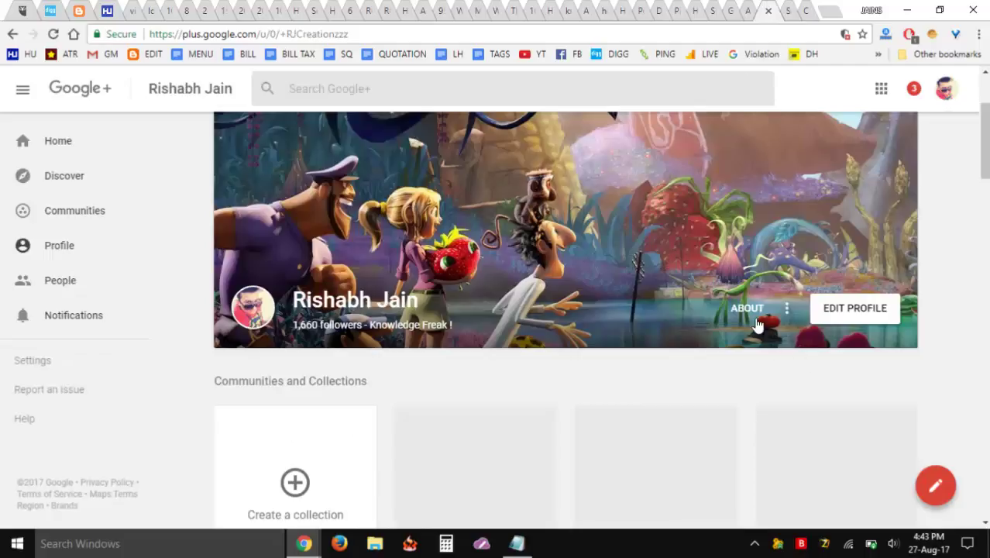
{"action": "left_click", "coordinate": [757, 321]}
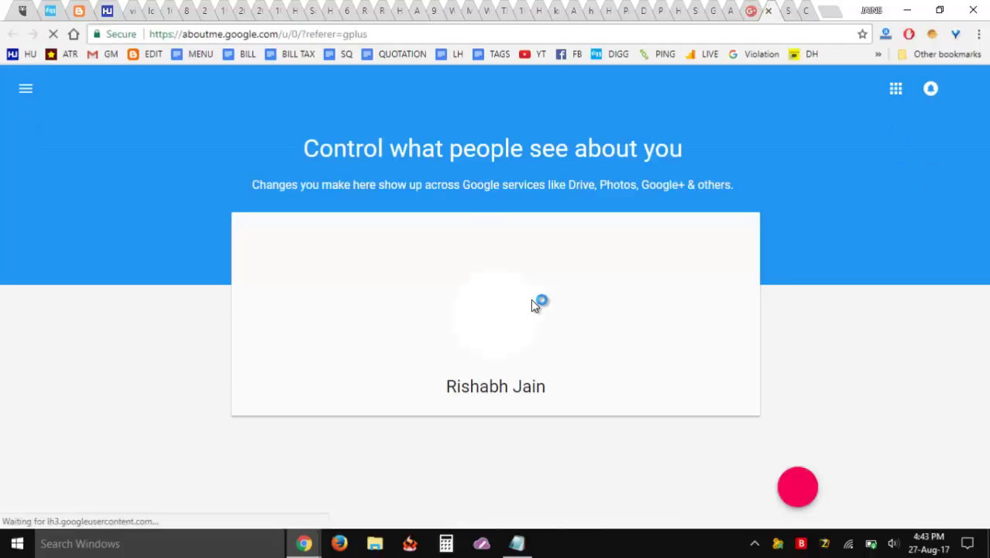
{"action": "scroll", "coordinate": [395, 300], "scroll_direction": "down", "scroll_amount": 1}
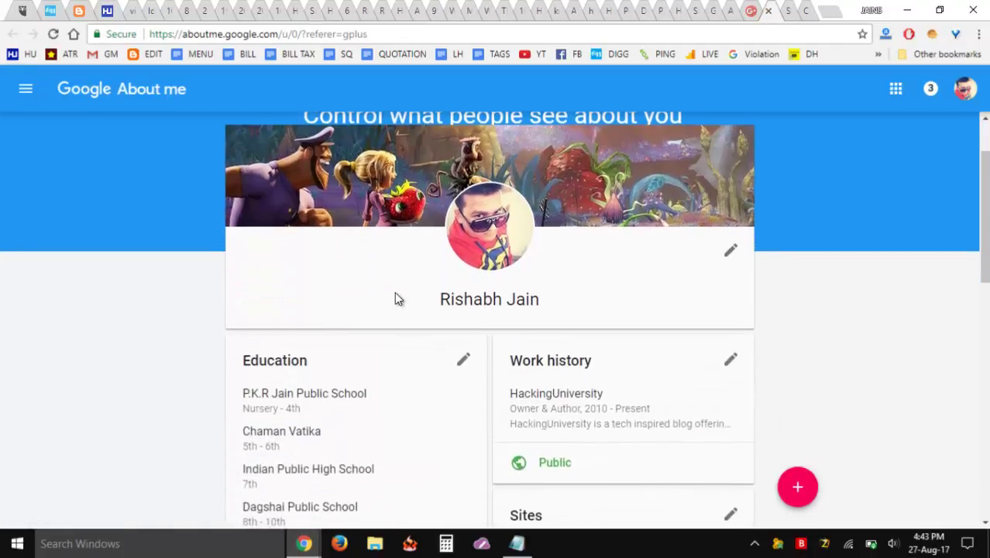
{"action": "scroll", "coordinate": [395, 299], "scroll_direction": "up", "scroll_amount": 1}
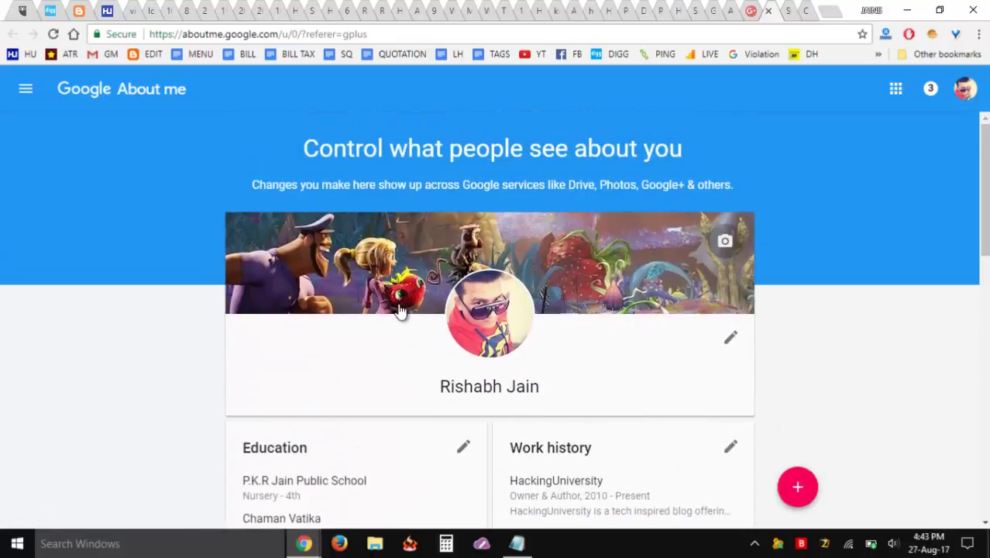
{"action": "left_click", "coordinate": [770, 12]}
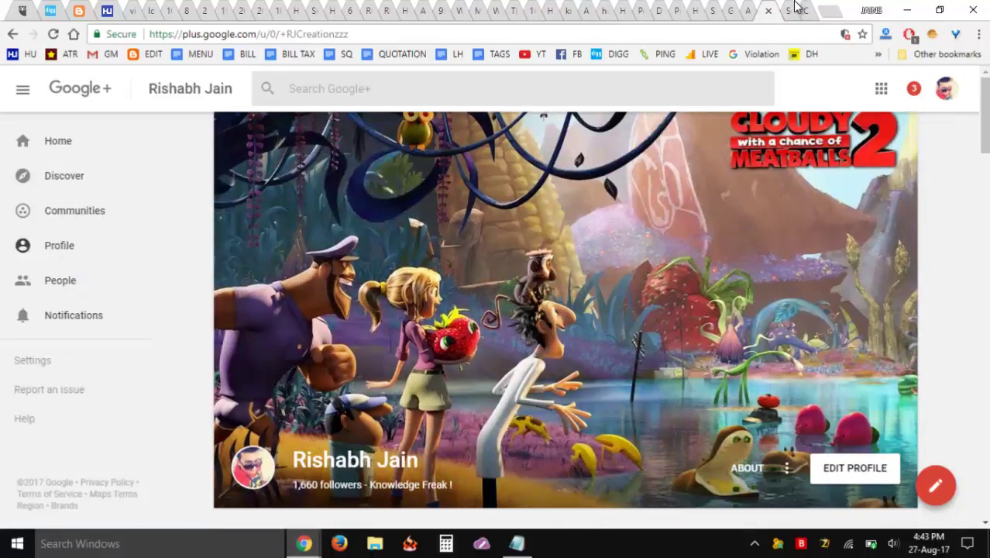
Return to the brand page's Google+ tab, dismiss the TuneUp notification and open the HackingUniversity profile.
{"action": "left_click", "coordinate": [792, 9]}
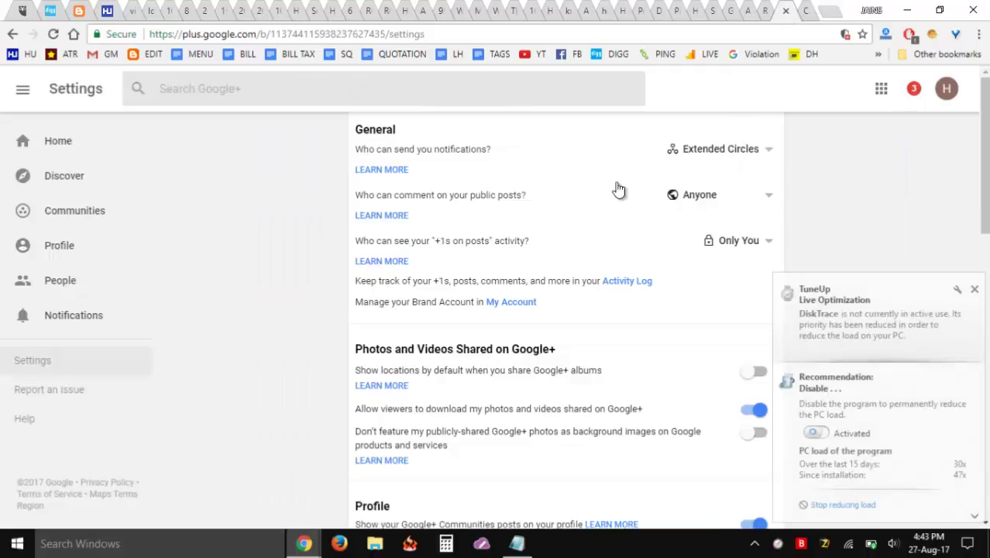
{"action": "left_click", "coordinate": [67, 146]}
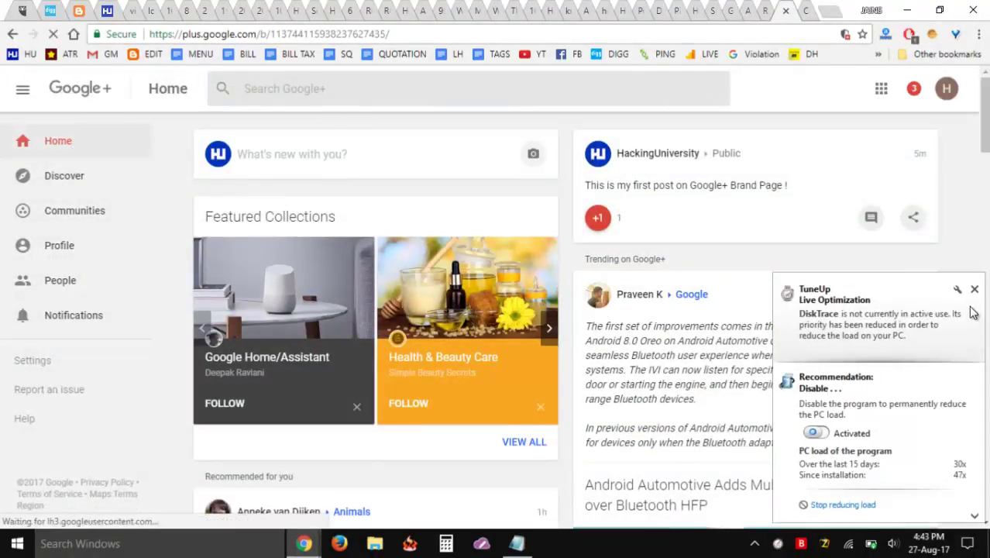
{"action": "left_click", "coordinate": [975, 289]}
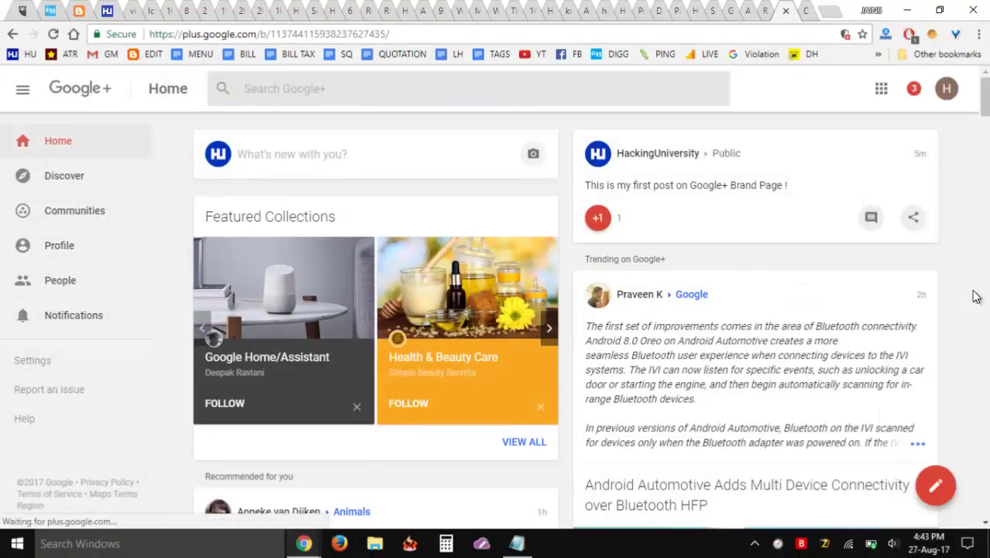
{"action": "left_click", "coordinate": [76, 245]}
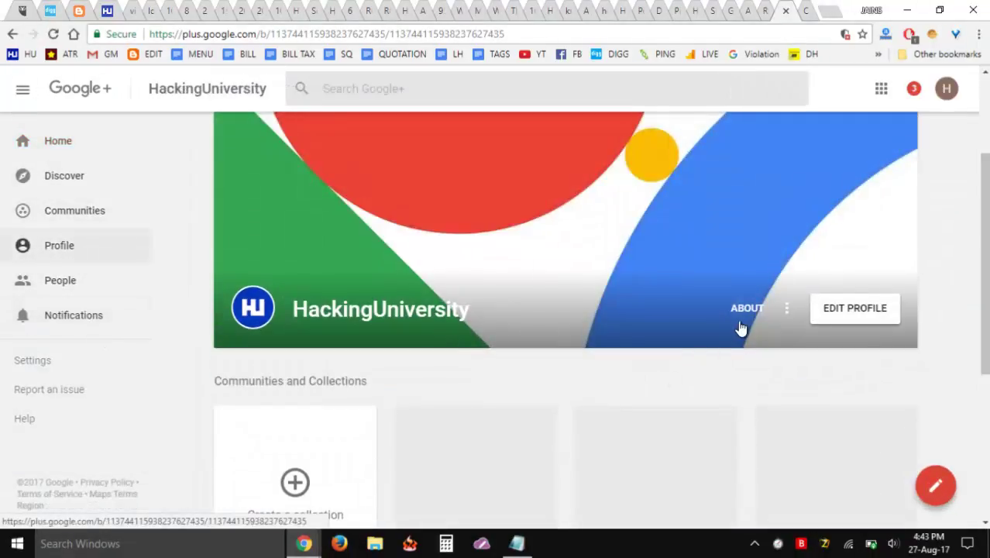
Open the HackingUniversity About me page and set the website link's visibility to Public.
{"action": "left_click", "coordinate": [741, 322]}
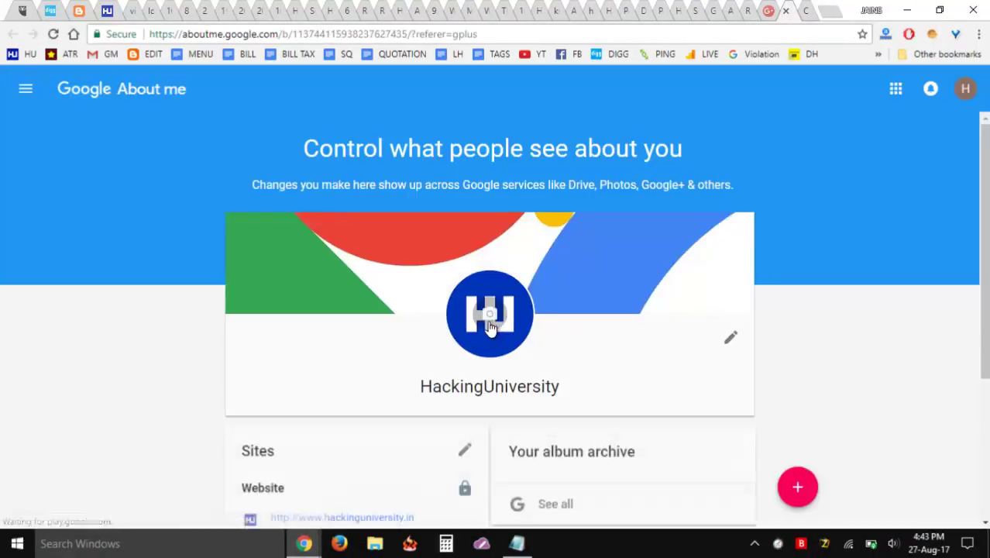
{"action": "scroll", "coordinate": [489, 328], "scroll_direction": "down", "scroll_amount": 3}
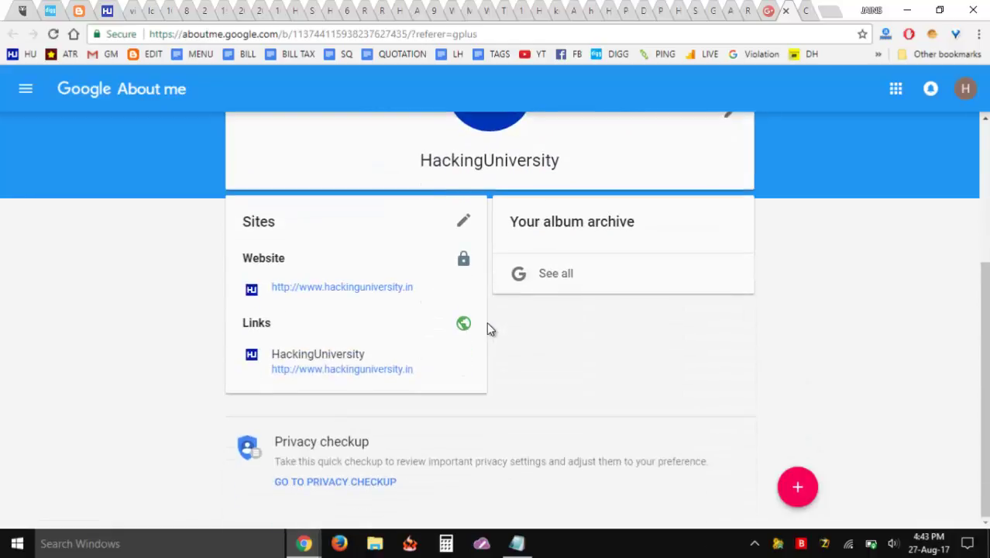
{"action": "left_click", "coordinate": [464, 260]}
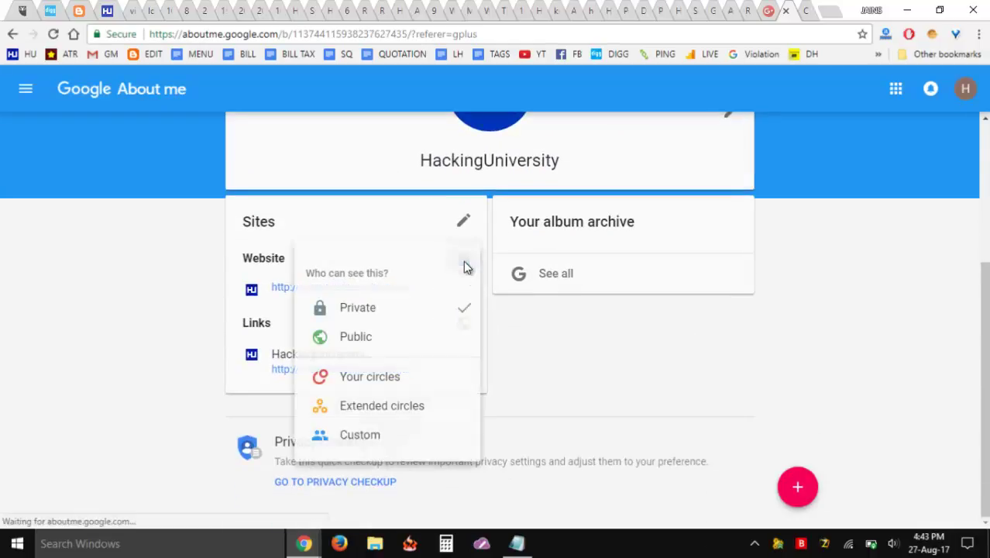
{"action": "left_click", "coordinate": [372, 338]}
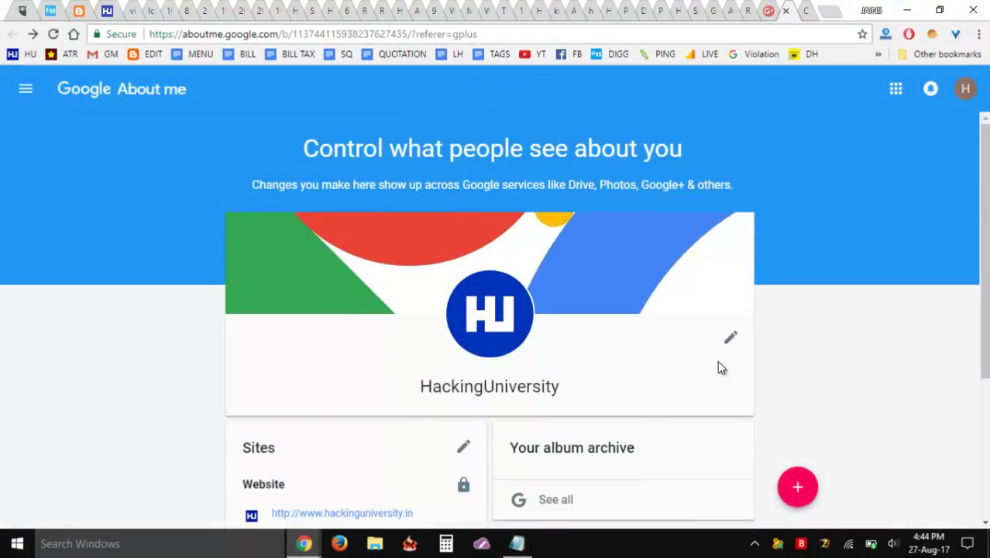
Reread the custom URL instructions in the community thread and close that page.
{"action": "left_click", "coordinate": [808, 9]}
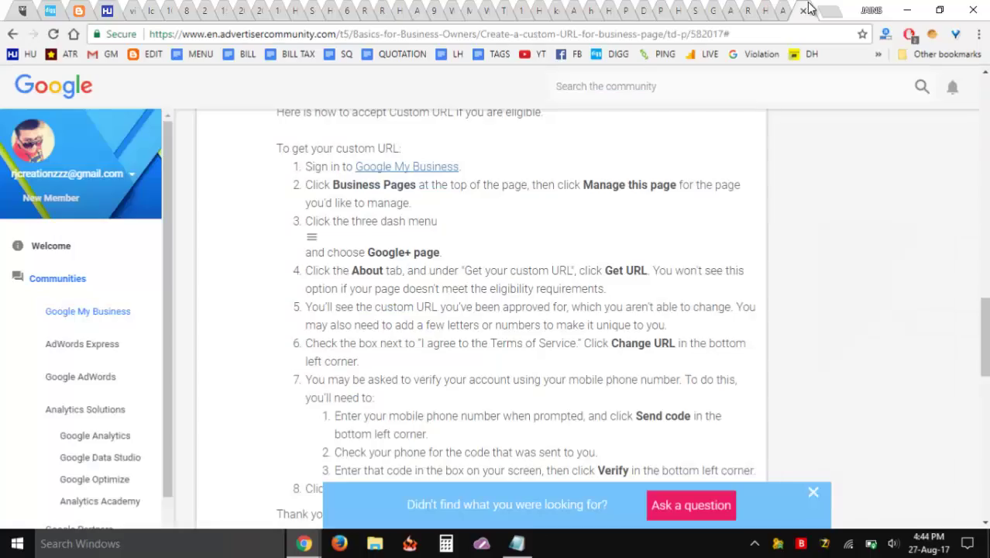
{"action": "scroll", "coordinate": [548, 193], "scroll_direction": "down", "scroll_amount": 3}
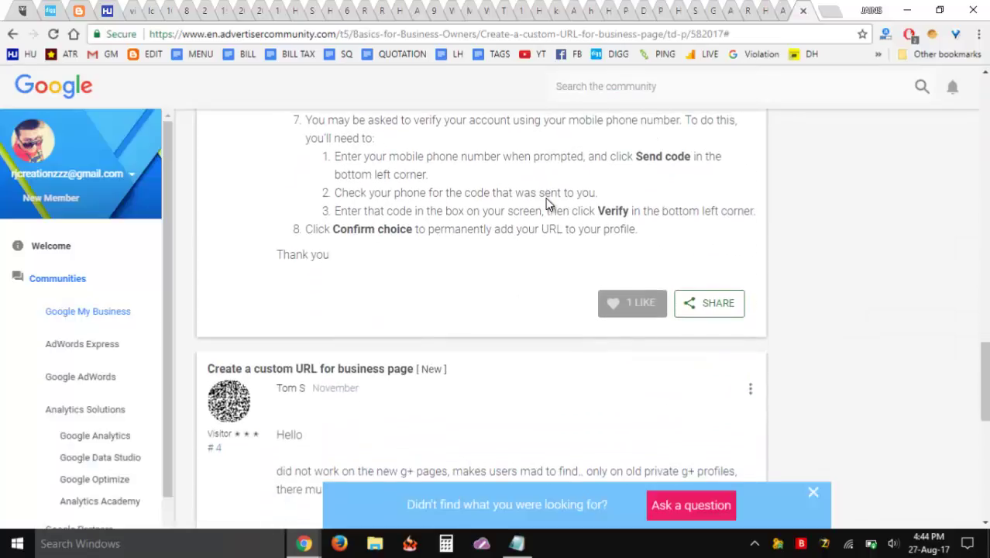
{"action": "scroll", "coordinate": [635, 151], "scroll_direction": "up", "scroll_amount": 5}
{"action": "left_click", "coordinate": [805, 11]}
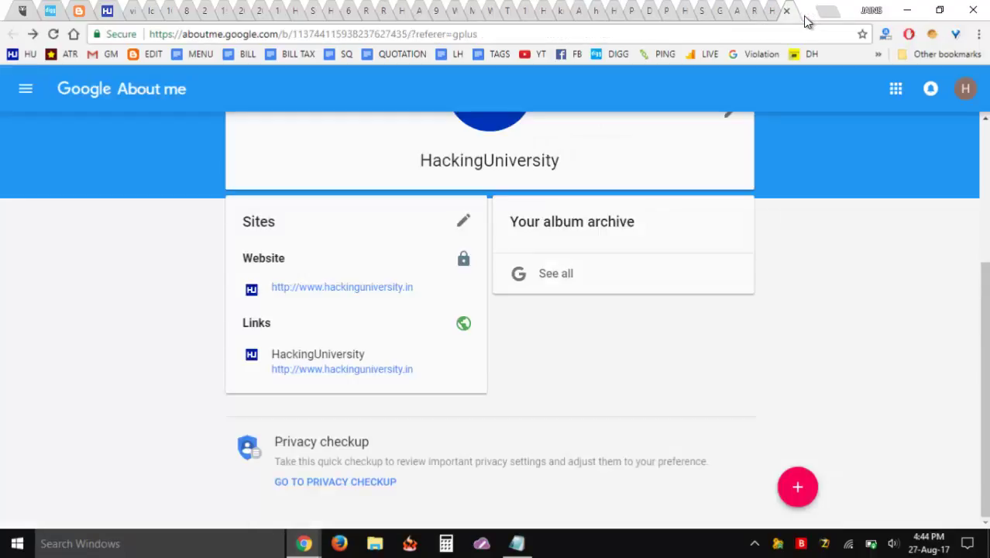
Reload the HackingUniversity About me page and check the visibility of its website link.
{"action": "scroll", "coordinate": [411, 232], "scroll_direction": "up", "scroll_amount": 3}
{"action": "scroll", "coordinate": [380, 238], "scroll_direction": "down", "scroll_amount": 3}
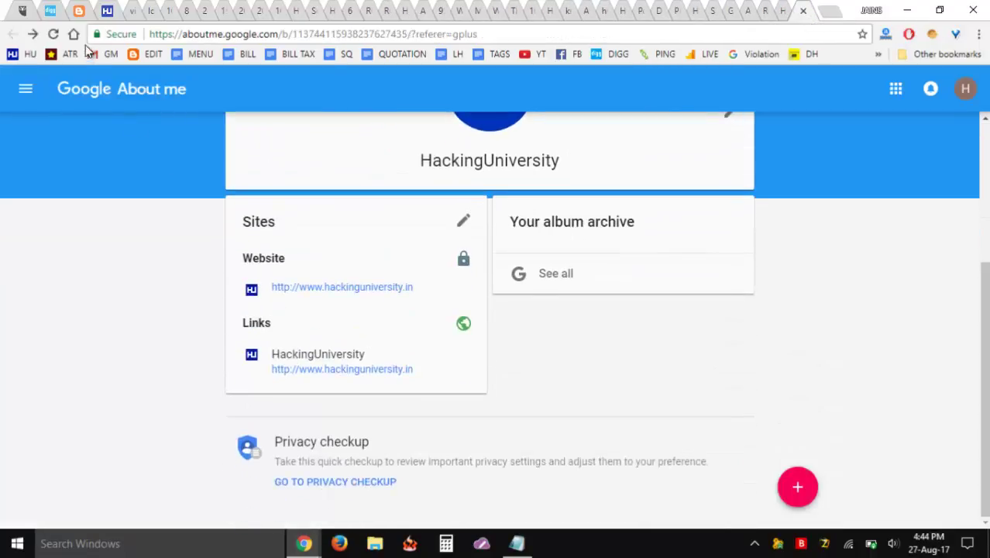
{"action": "left_click", "coordinate": [53, 36]}
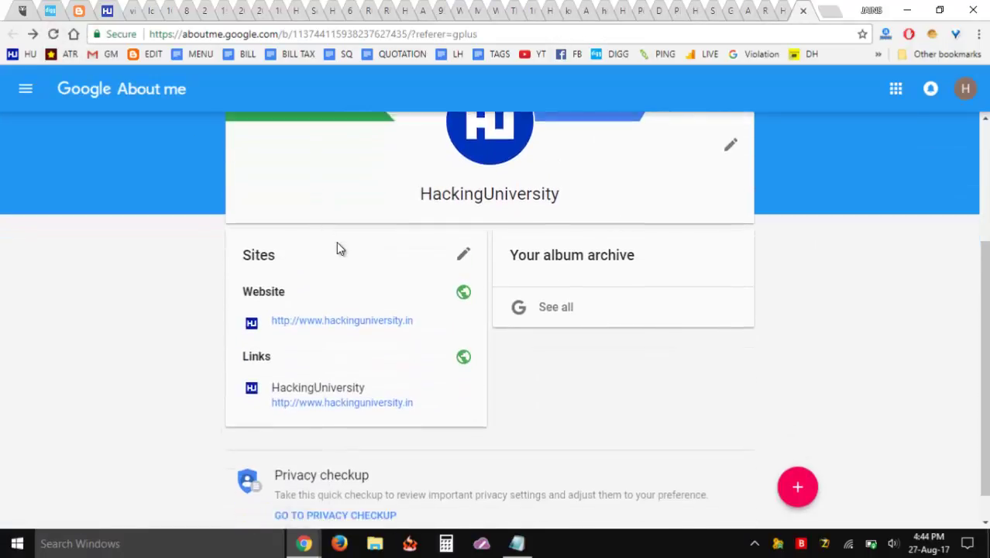
Close the About me page and return to the HackingUniversity Google+ profile.
{"action": "left_click", "coordinate": [781, 11]}
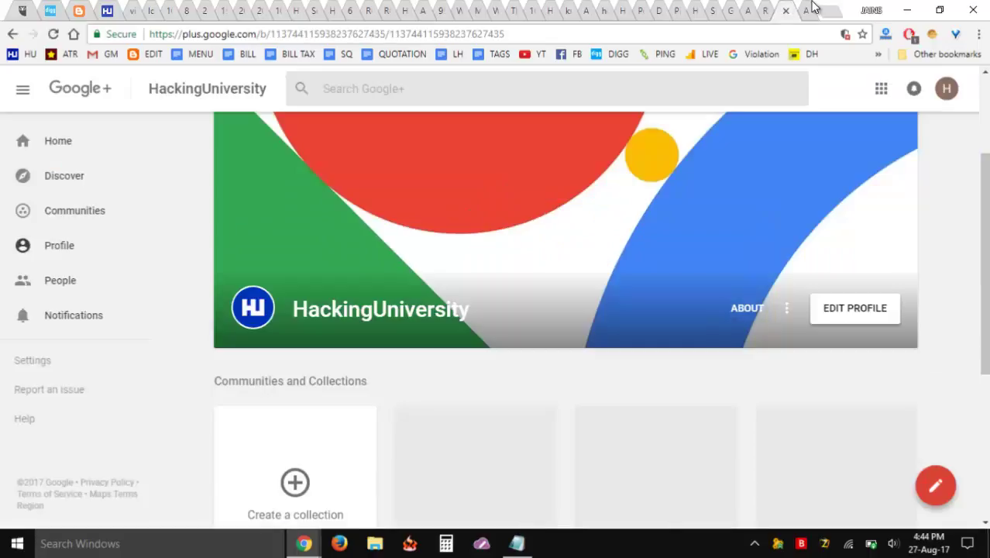
{"action": "left_click", "coordinate": [811, 16]}
{"action": "left_click", "coordinate": [789, 8]}
{"action": "left_click", "coordinate": [805, 8]}
{"action": "left_click", "coordinate": [803, 11]}
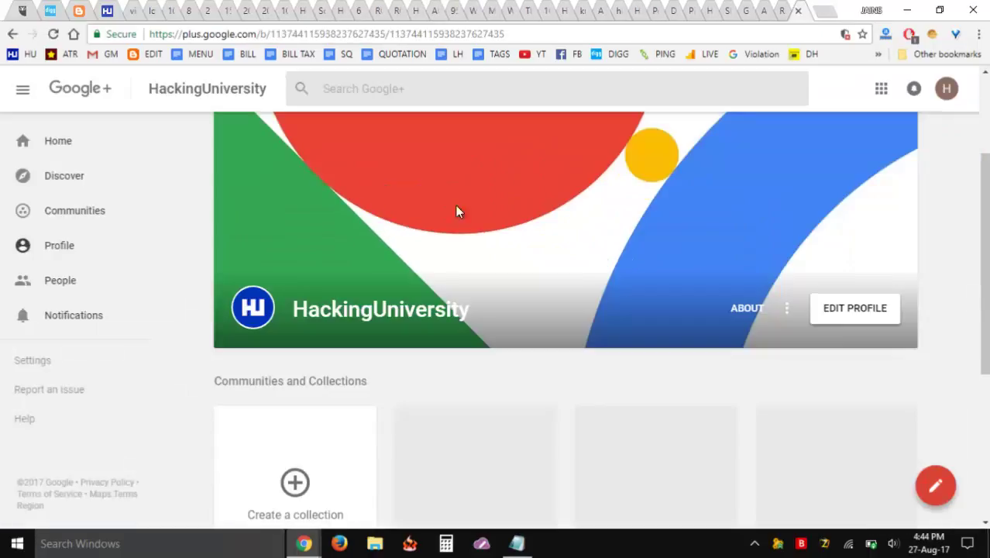
Reopen the About me page from the HackingUniversity profile, check its Sites details and close it.
{"action": "scroll", "coordinate": [391, 186], "scroll_direction": "down", "scroll_amount": 3}
{"action": "scroll", "coordinate": [400, 151], "scroll_direction": "up", "scroll_amount": 1}
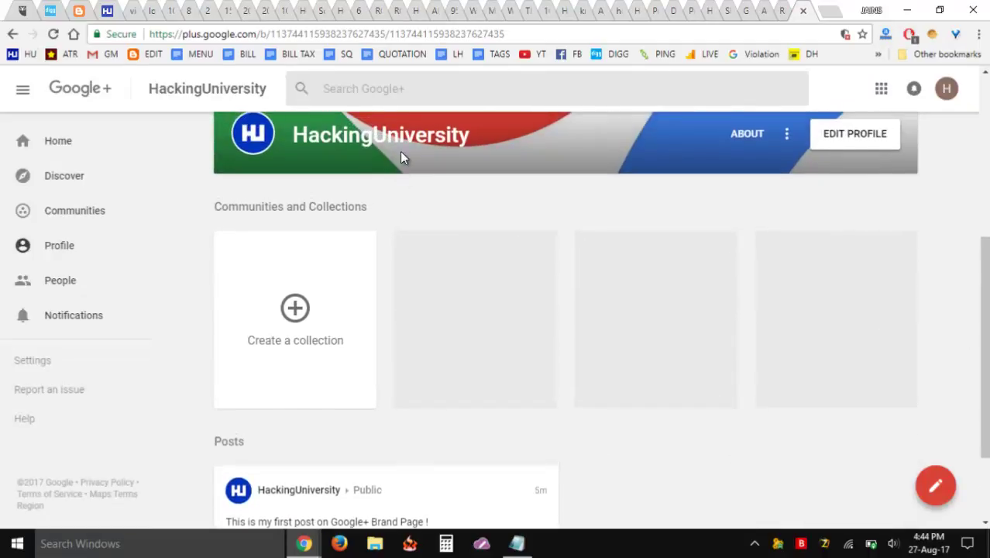
{"action": "left_click", "coordinate": [405, 135]}
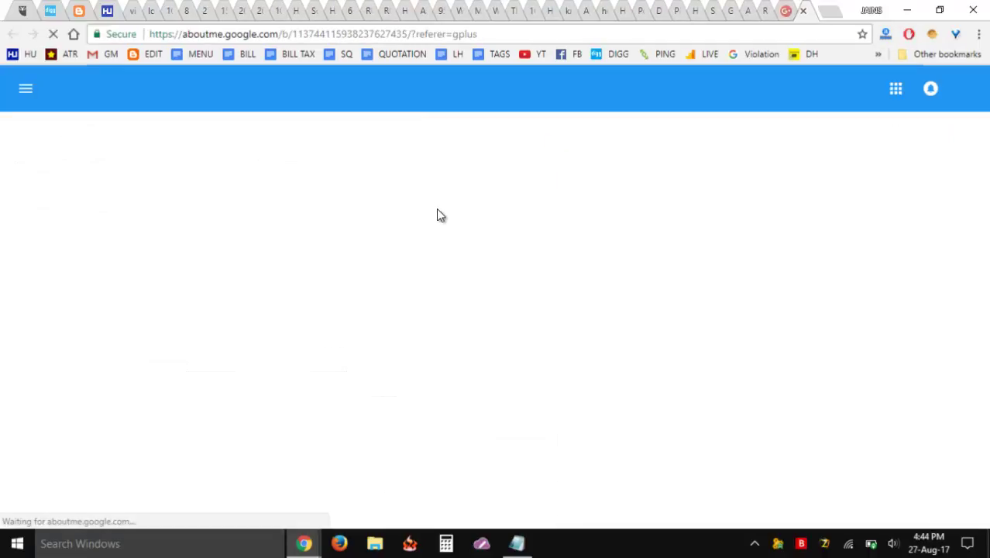
{"action": "scroll", "coordinate": [410, 232], "scroll_direction": "down", "scroll_amount": 2}
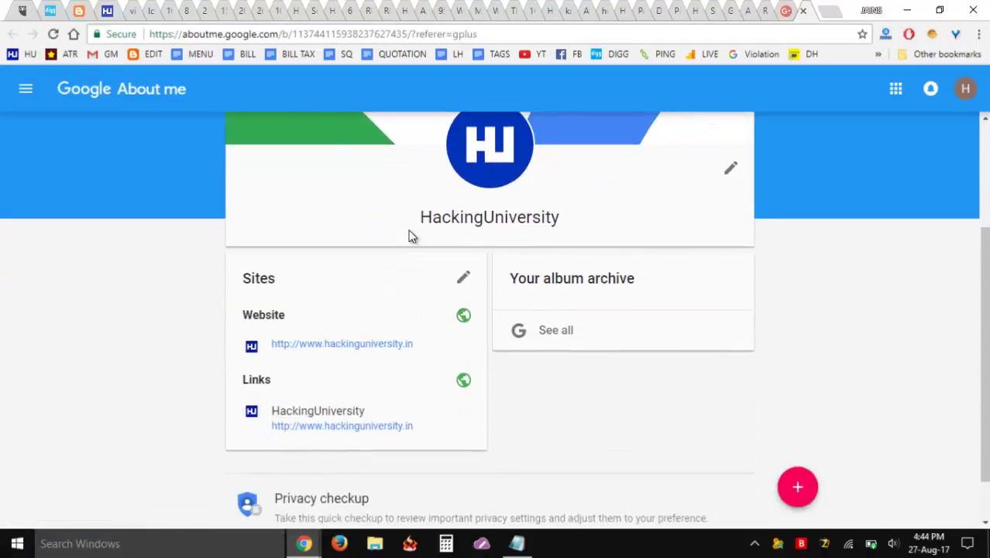
{"action": "scroll", "coordinate": [393, 248], "scroll_direction": "up", "scroll_amount": 1}
{"action": "scroll", "coordinate": [393, 253], "scroll_direction": "up", "scroll_amount": 1}
{"action": "left_click", "coordinate": [803, 11]}
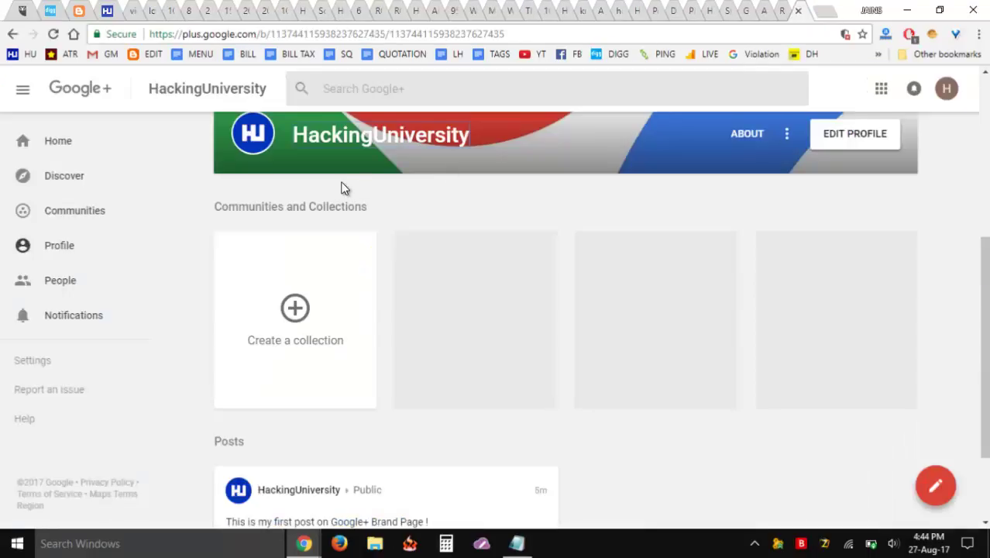
Look over the HackingUniversity profile's cover, Communities and Collections section, and first post.
{"action": "scroll", "coordinate": [263, 207], "scroll_direction": "up", "scroll_amount": 3}
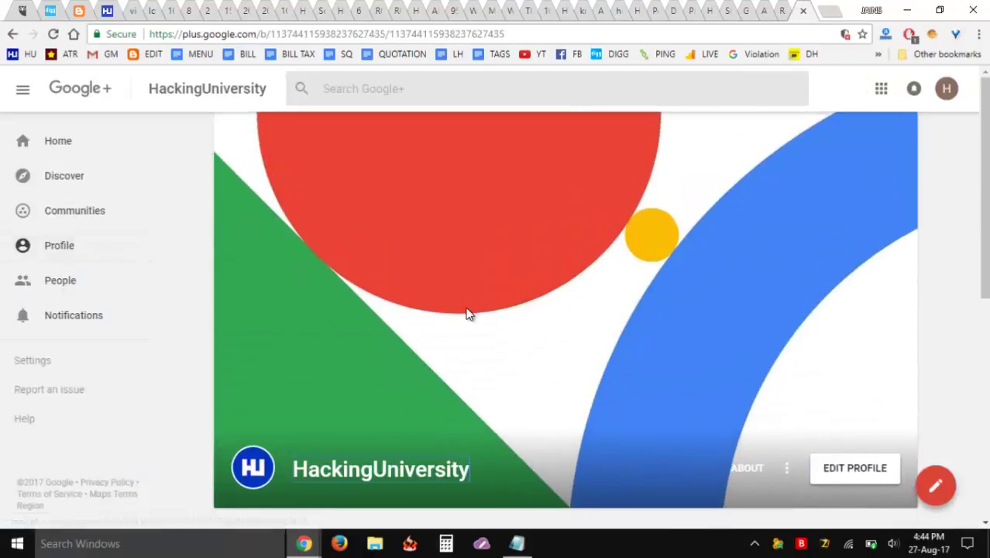
{"action": "scroll", "coordinate": [254, 317], "scroll_direction": "down", "scroll_amount": 4}
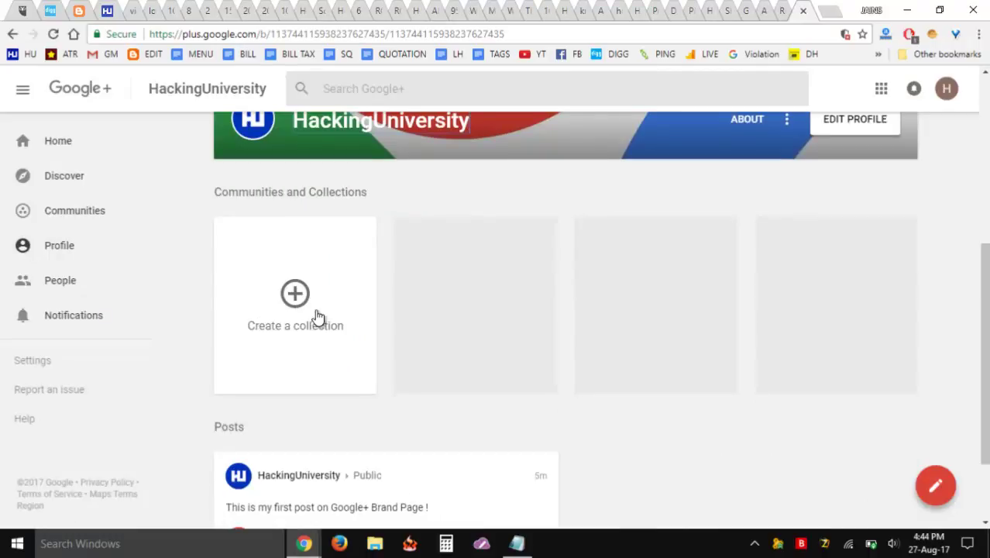
{"action": "scroll", "coordinate": [318, 316], "scroll_direction": "down", "scroll_amount": 2}
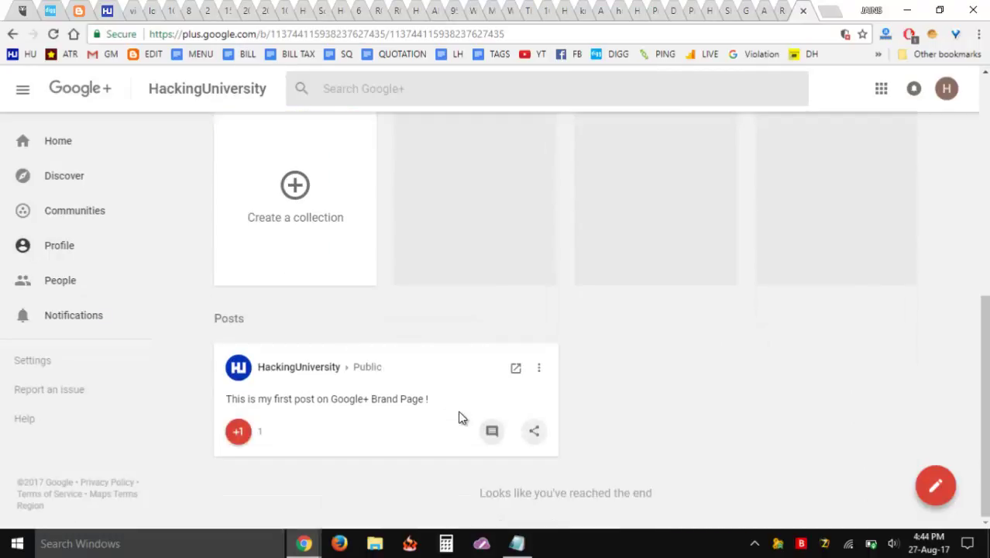
{"action": "scroll", "coordinate": [705, 442], "scroll_direction": "up", "scroll_amount": 6}
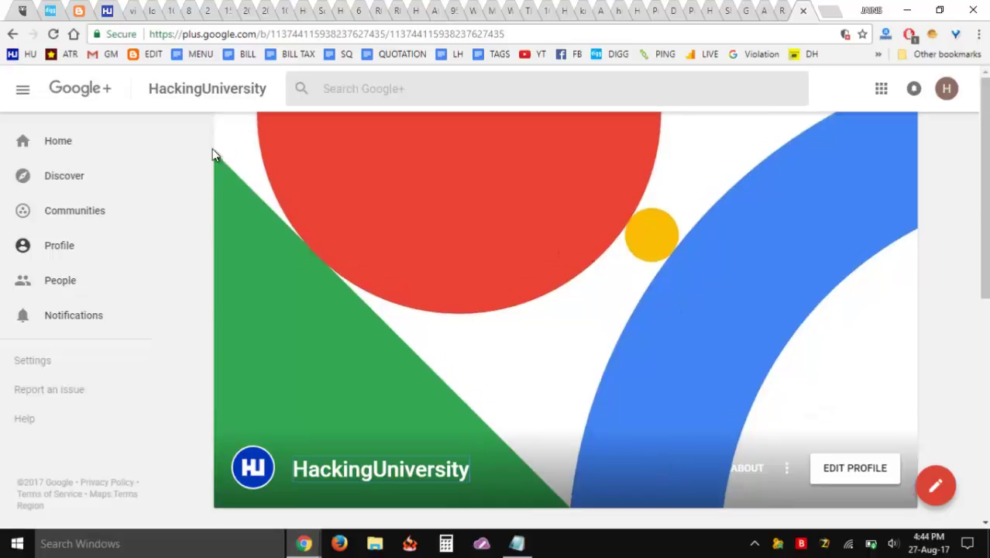
{"action": "scroll", "coordinate": [556, 227], "scroll_direction": "down", "scroll_amount": 4}
{"action": "scroll", "coordinate": [553, 232], "scroll_direction": "up", "scroll_amount": 4}
{"action": "scroll", "coordinate": [453, 266], "scroll_direction": "down", "scroll_amount": 3}
{"action": "scroll", "coordinate": [454, 266], "scroll_direction": "up", "scroll_amount": 3}
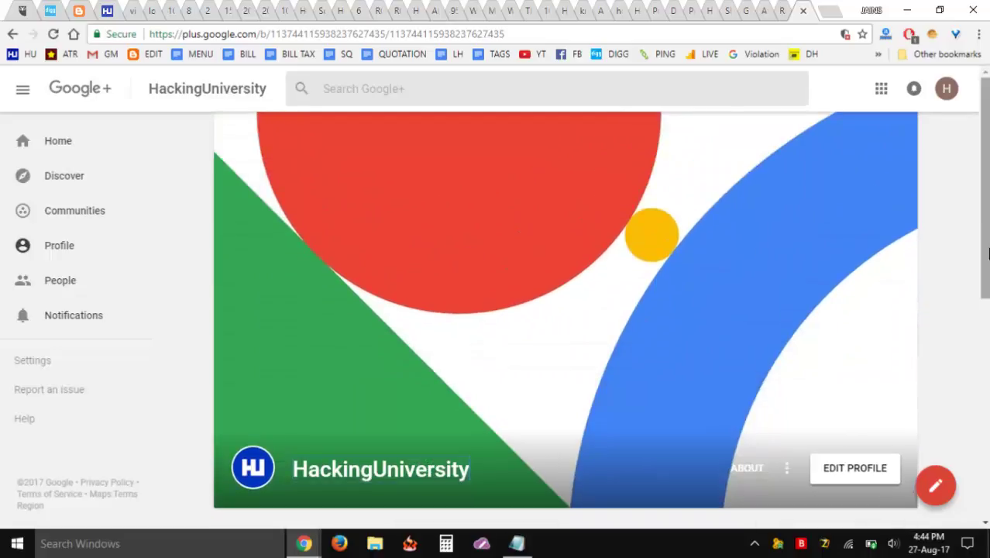
Glance at the account options and browse the featured collections and recommended posts in the brand page's Home feed.
{"action": "left_click", "coordinate": [946, 91]}
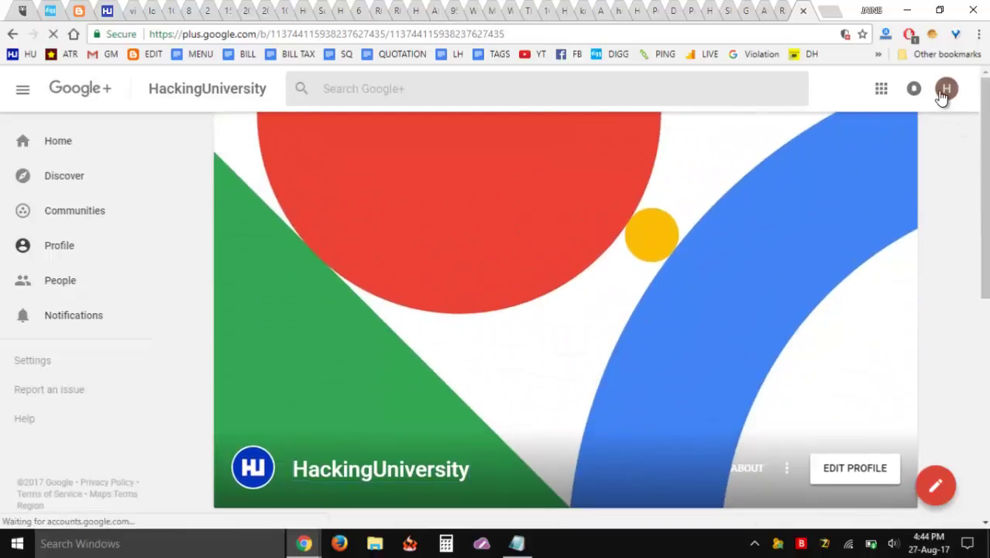
{"action": "left_click", "coordinate": [710, 345]}
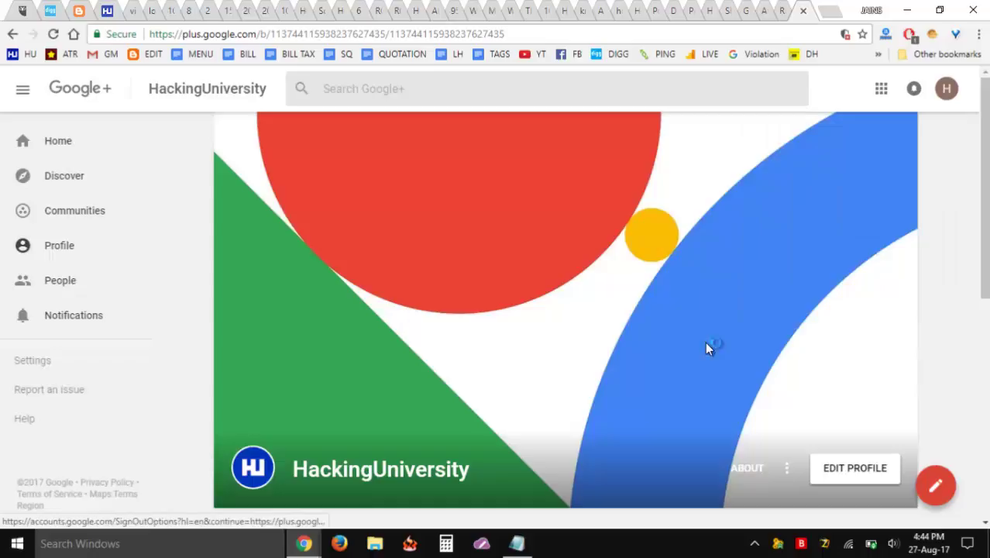
{"action": "left_click", "coordinate": [107, 149]}
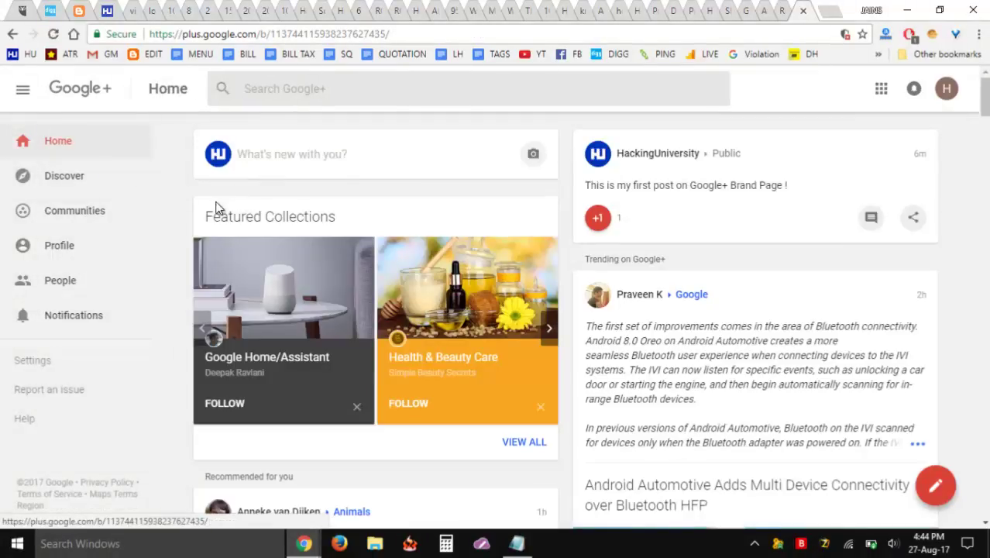
{"action": "scroll", "coordinate": [343, 188], "scroll_direction": "down", "scroll_amount": 3}
{"action": "scroll", "coordinate": [343, 187], "scroll_direction": "up", "scroll_amount": 1}
{"action": "scroll", "coordinate": [343, 187], "scroll_direction": "down", "scroll_amount": 2}
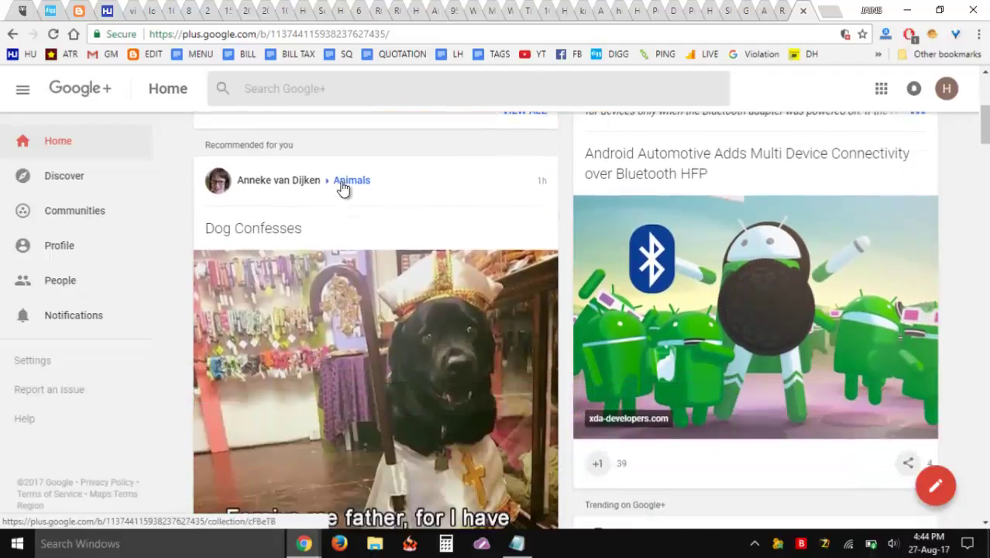
{"action": "scroll", "coordinate": [343, 188], "scroll_direction": "up", "scroll_amount": 4}
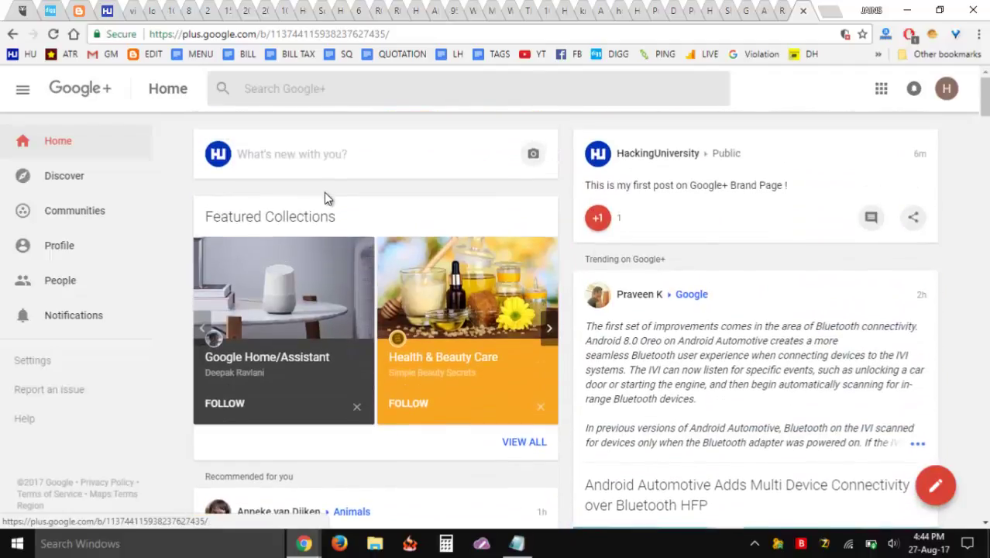